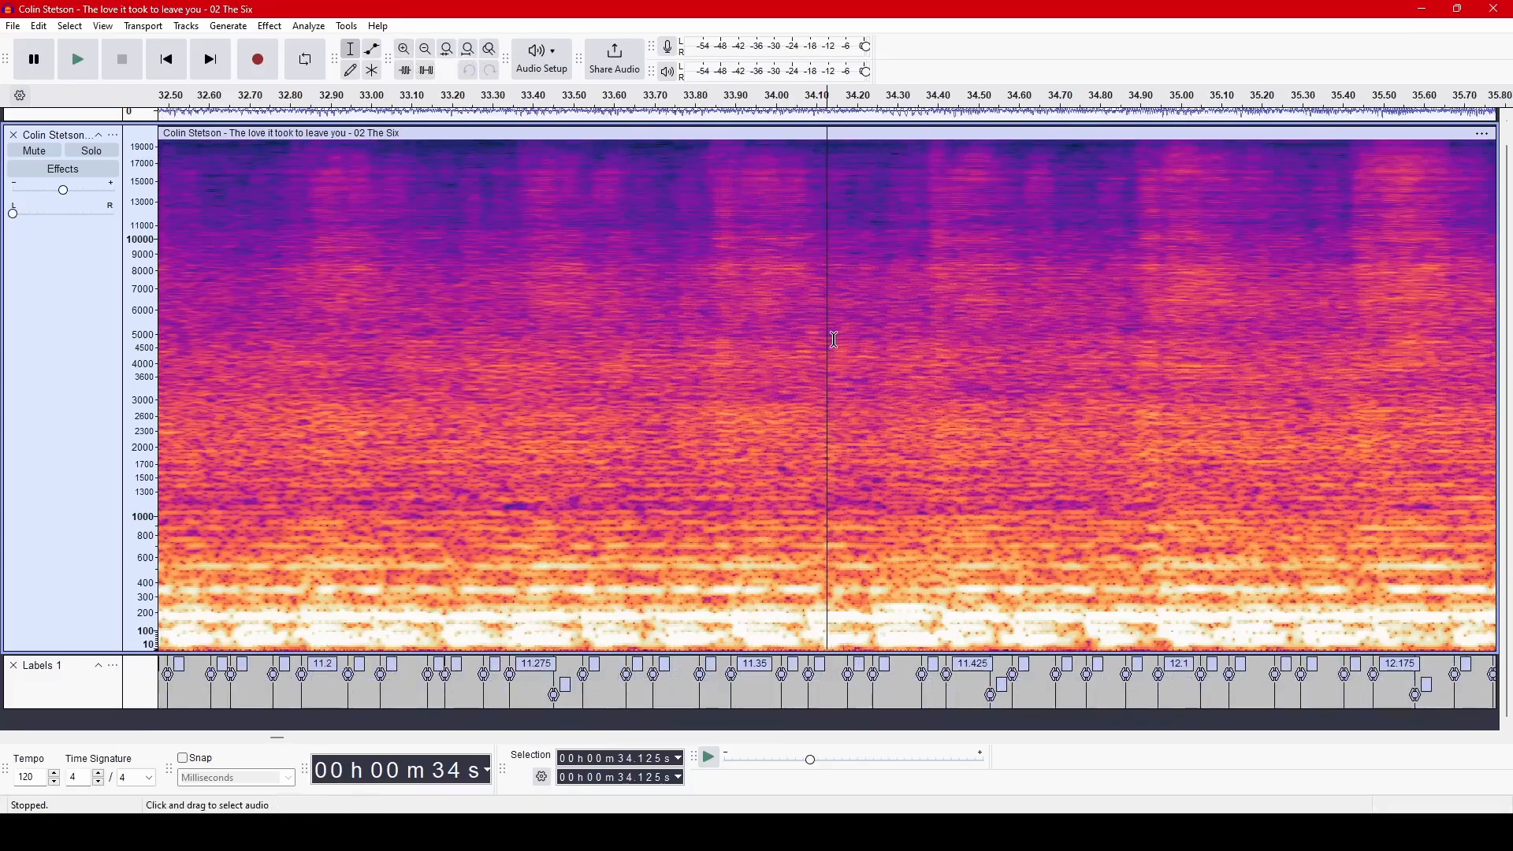
Examine the note labels beneath the spectrogram from about 32.5 to 53 seconds of the track.
scroll(965, 427, right, 5)
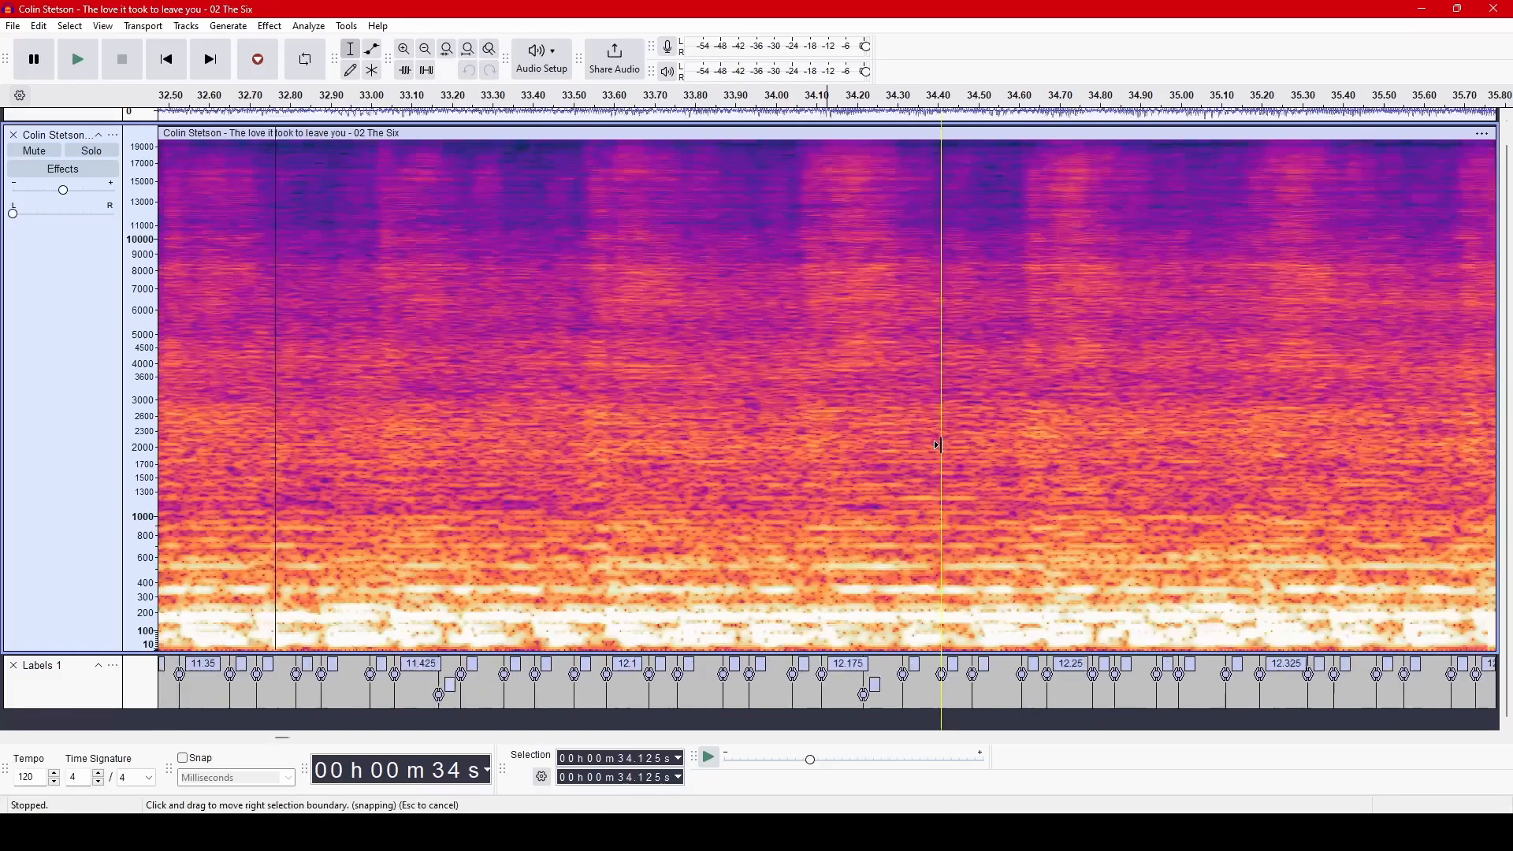
scroll(941, 446, right, 6)
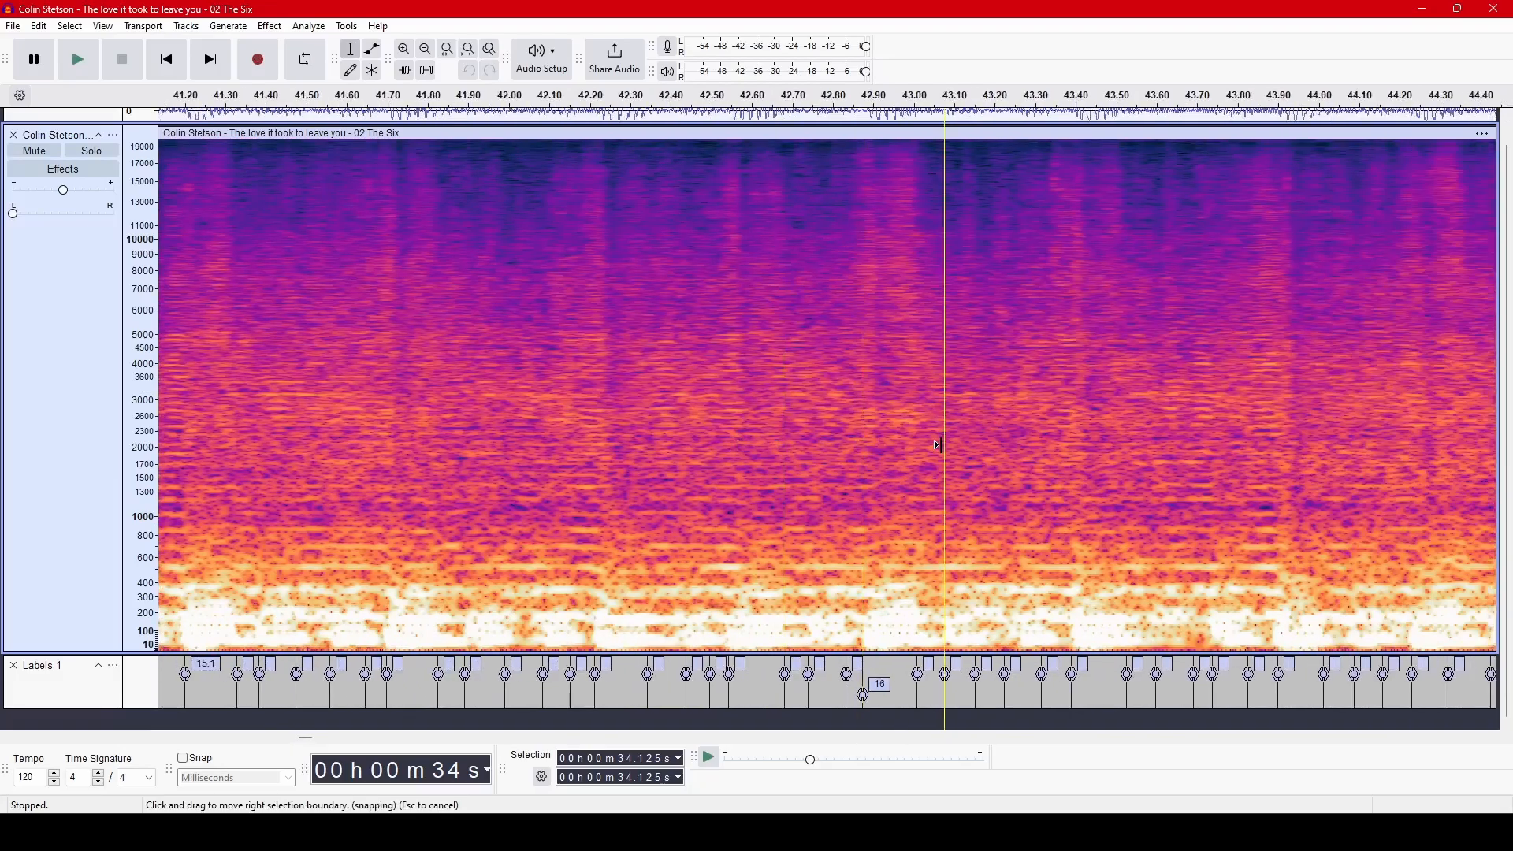
scroll(848, 479, right, 3)
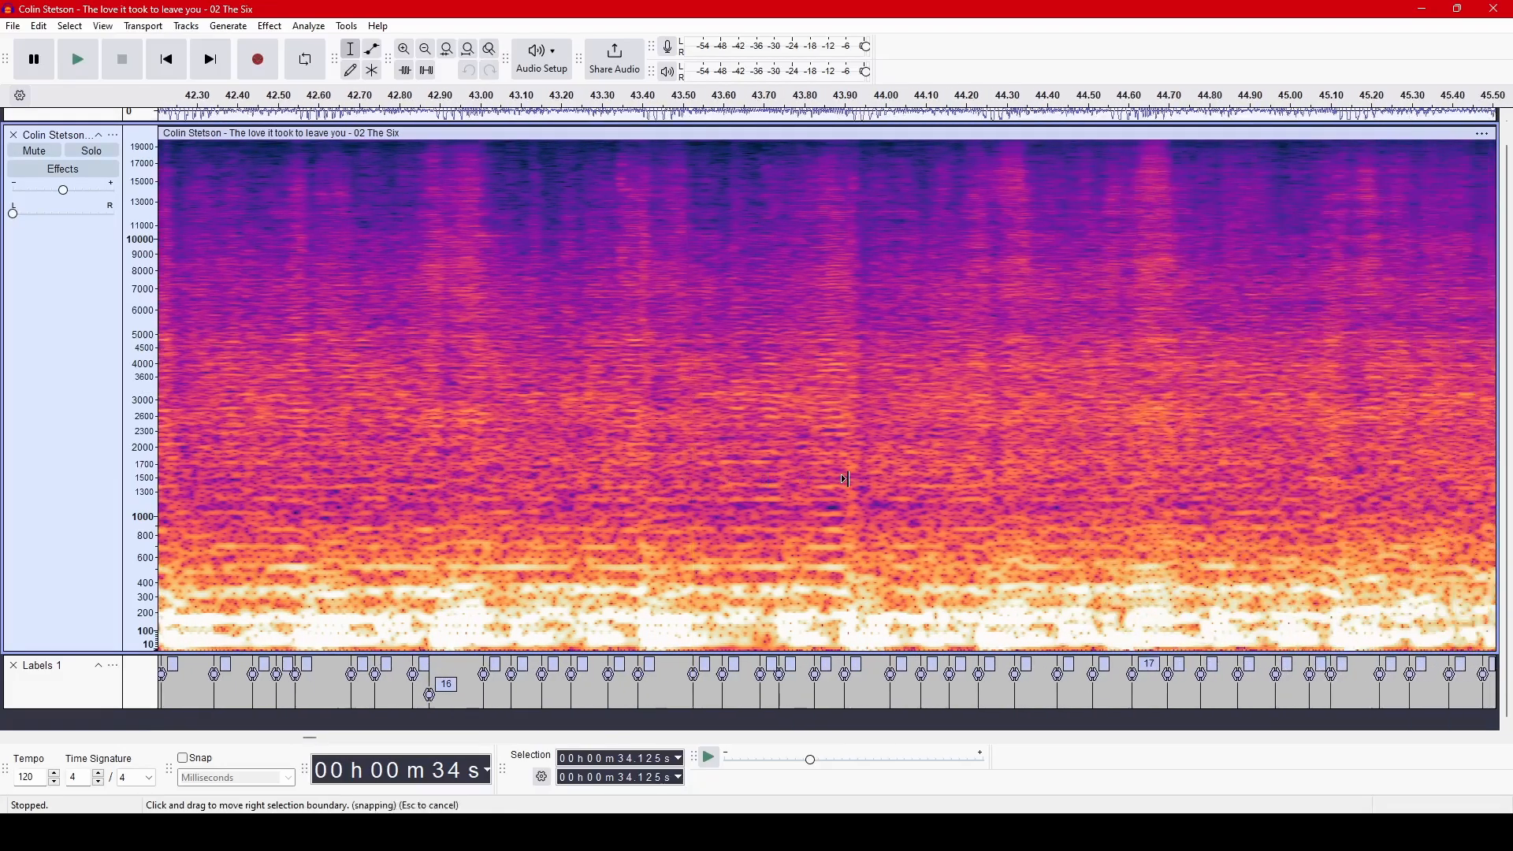
scroll(946, 510, right, 3)
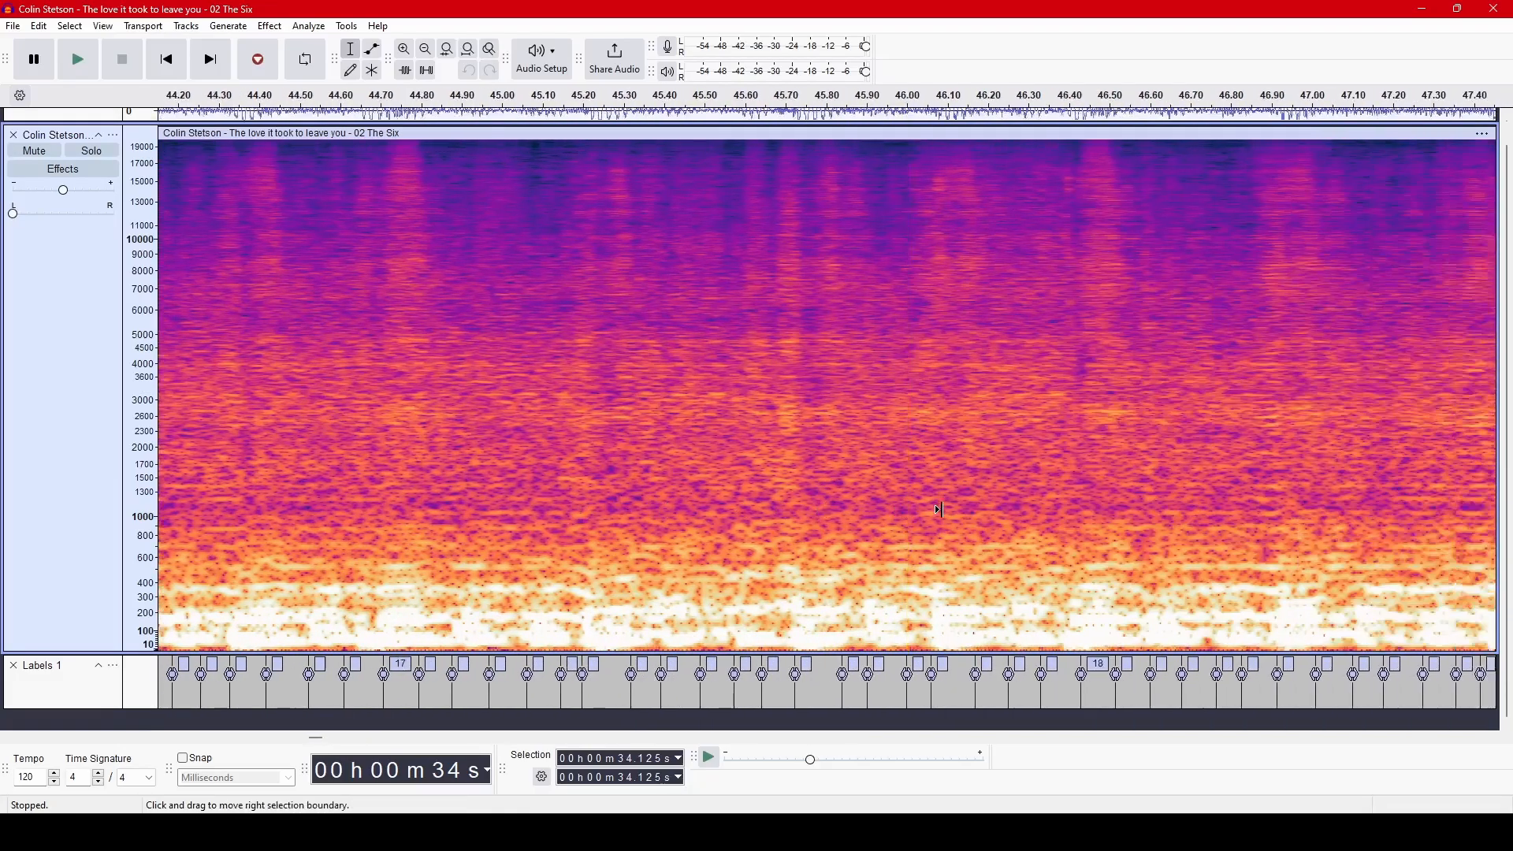
scroll(941, 511, right, 3)
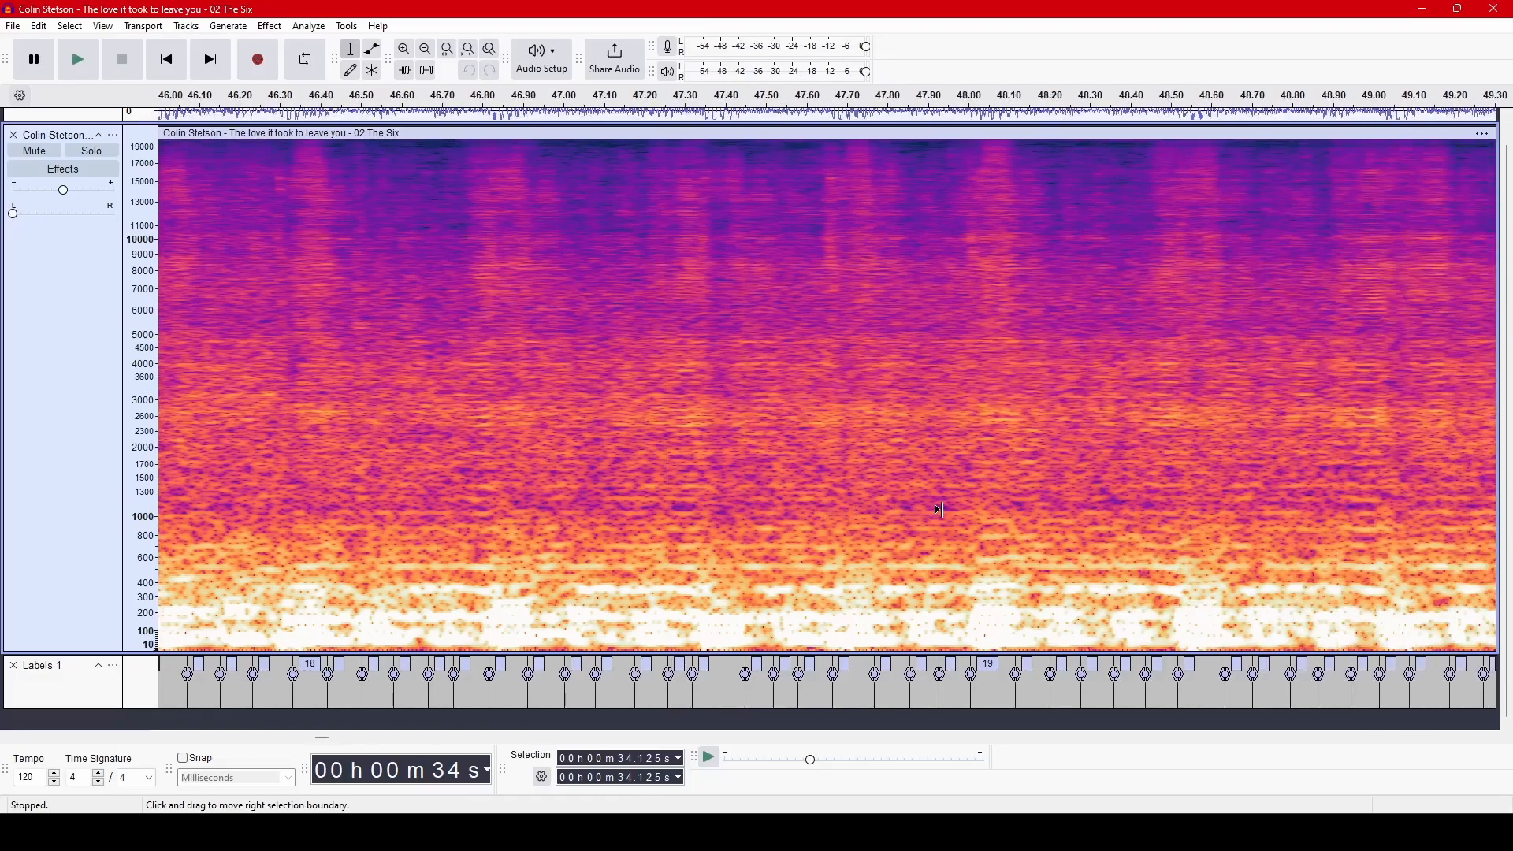
scroll(940, 511, right, 2)
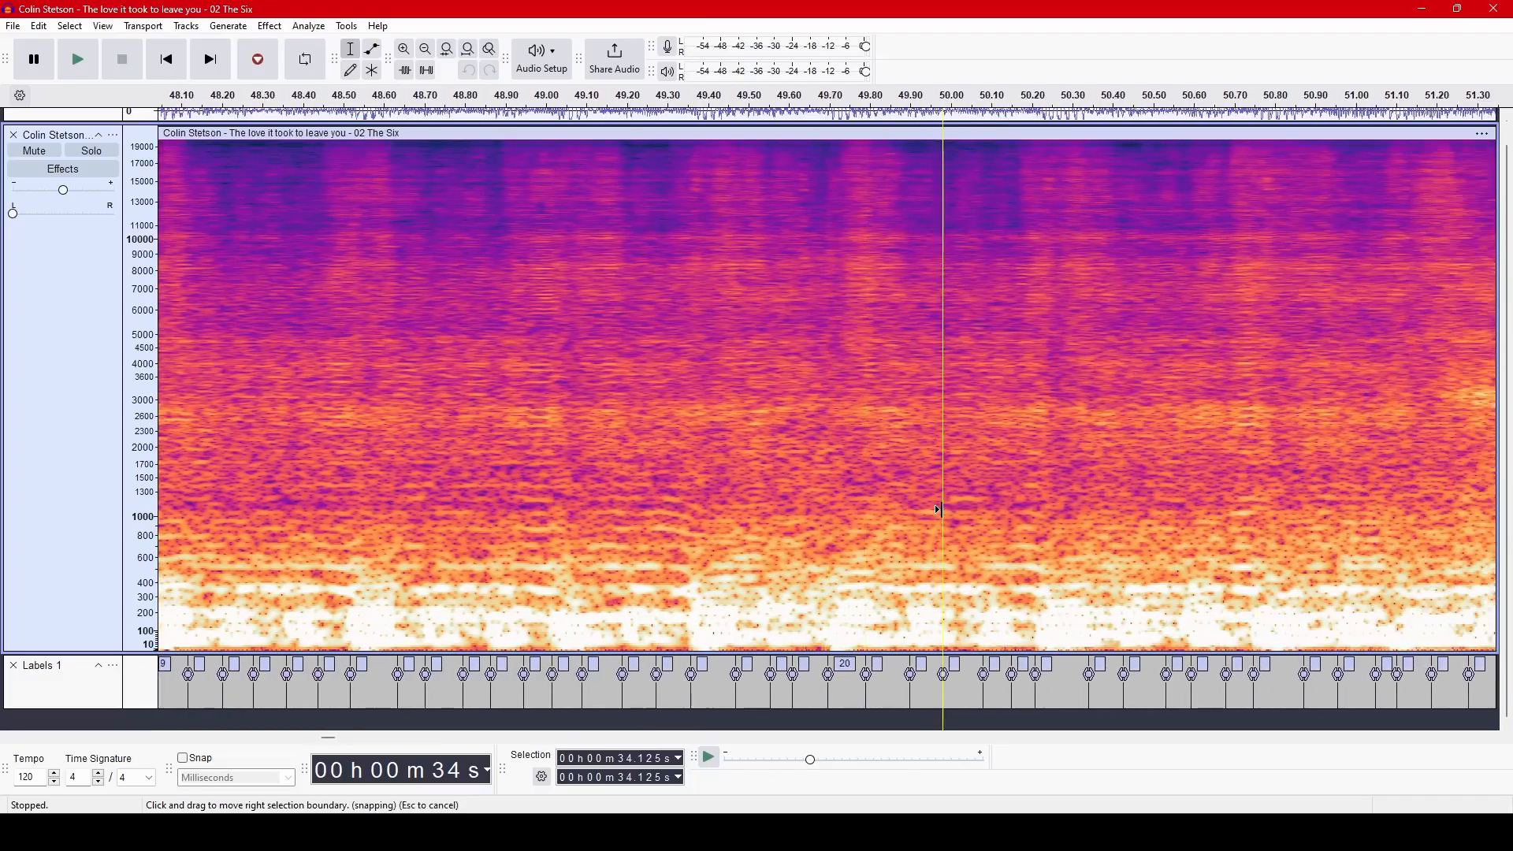
scroll(940, 511, right, 3)
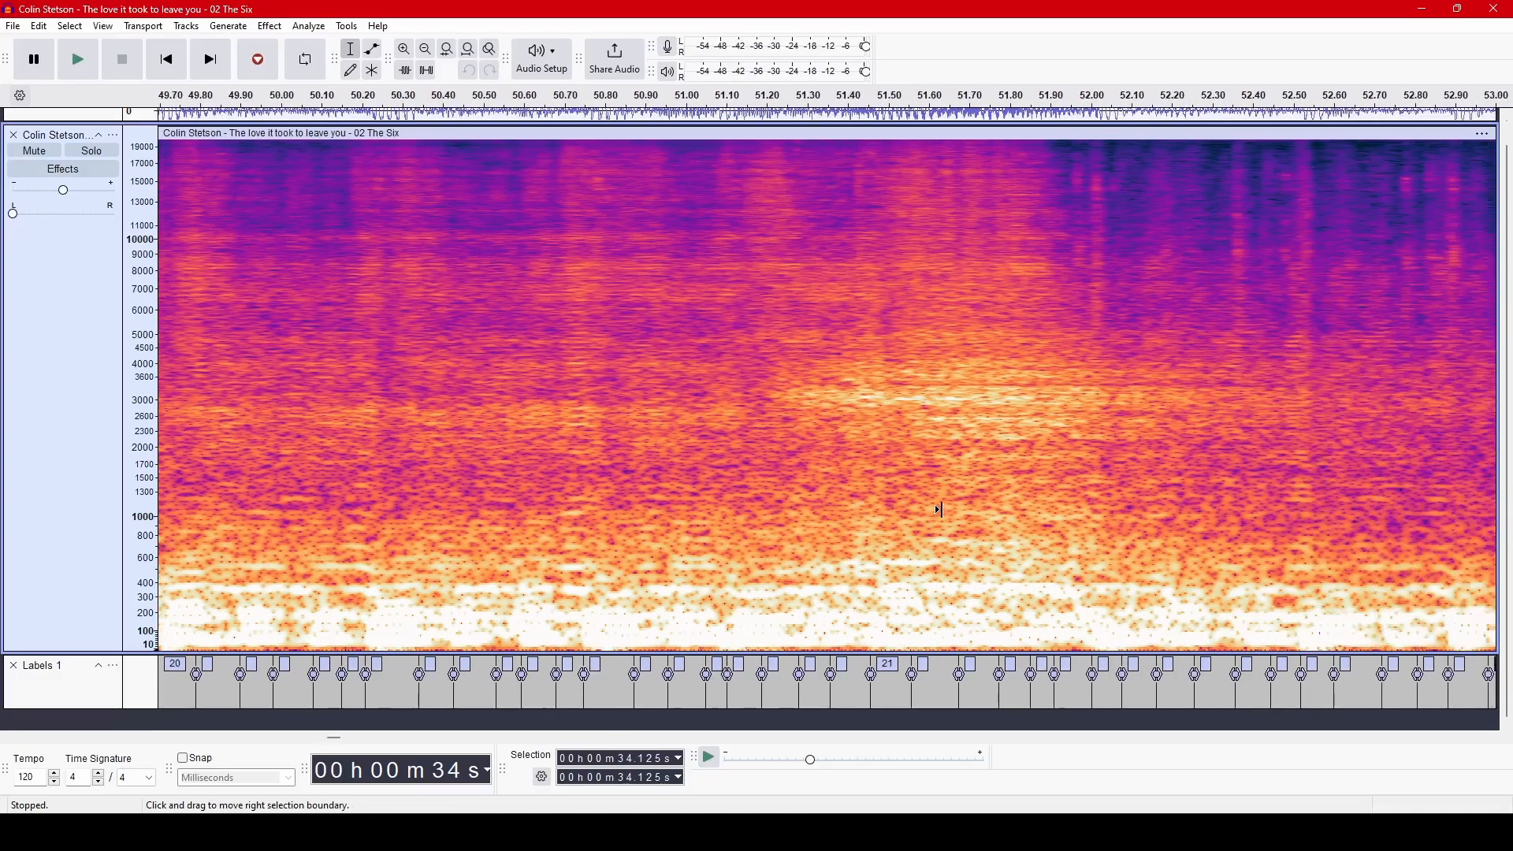
scroll(940, 511, right, 3)
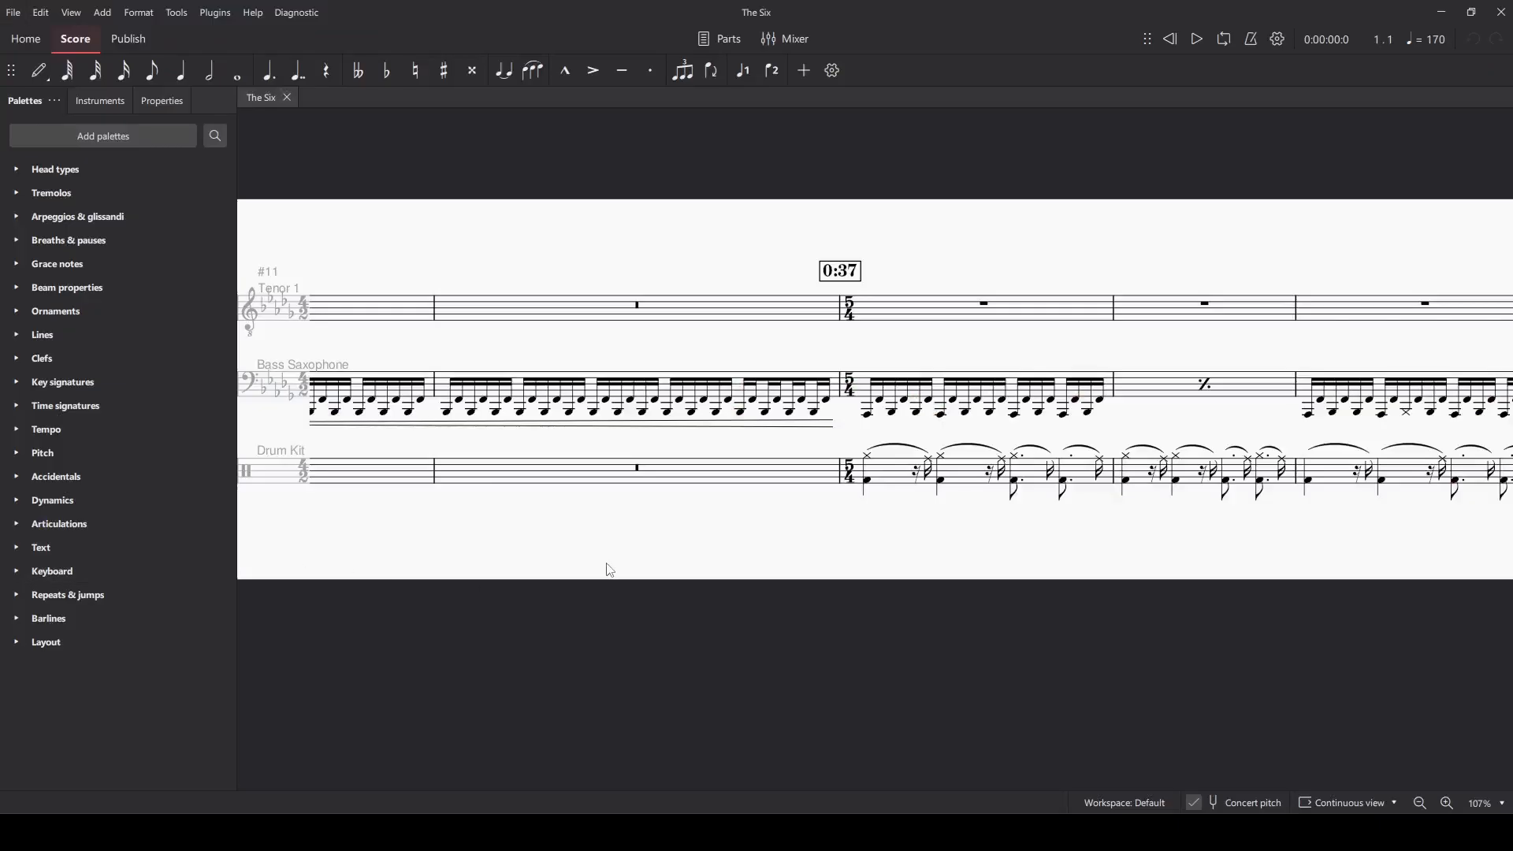
Switch to MuseScore and read through the score of The Six from bar 11 to the 2:02 mark.
scroll(755, 631, right, 6)
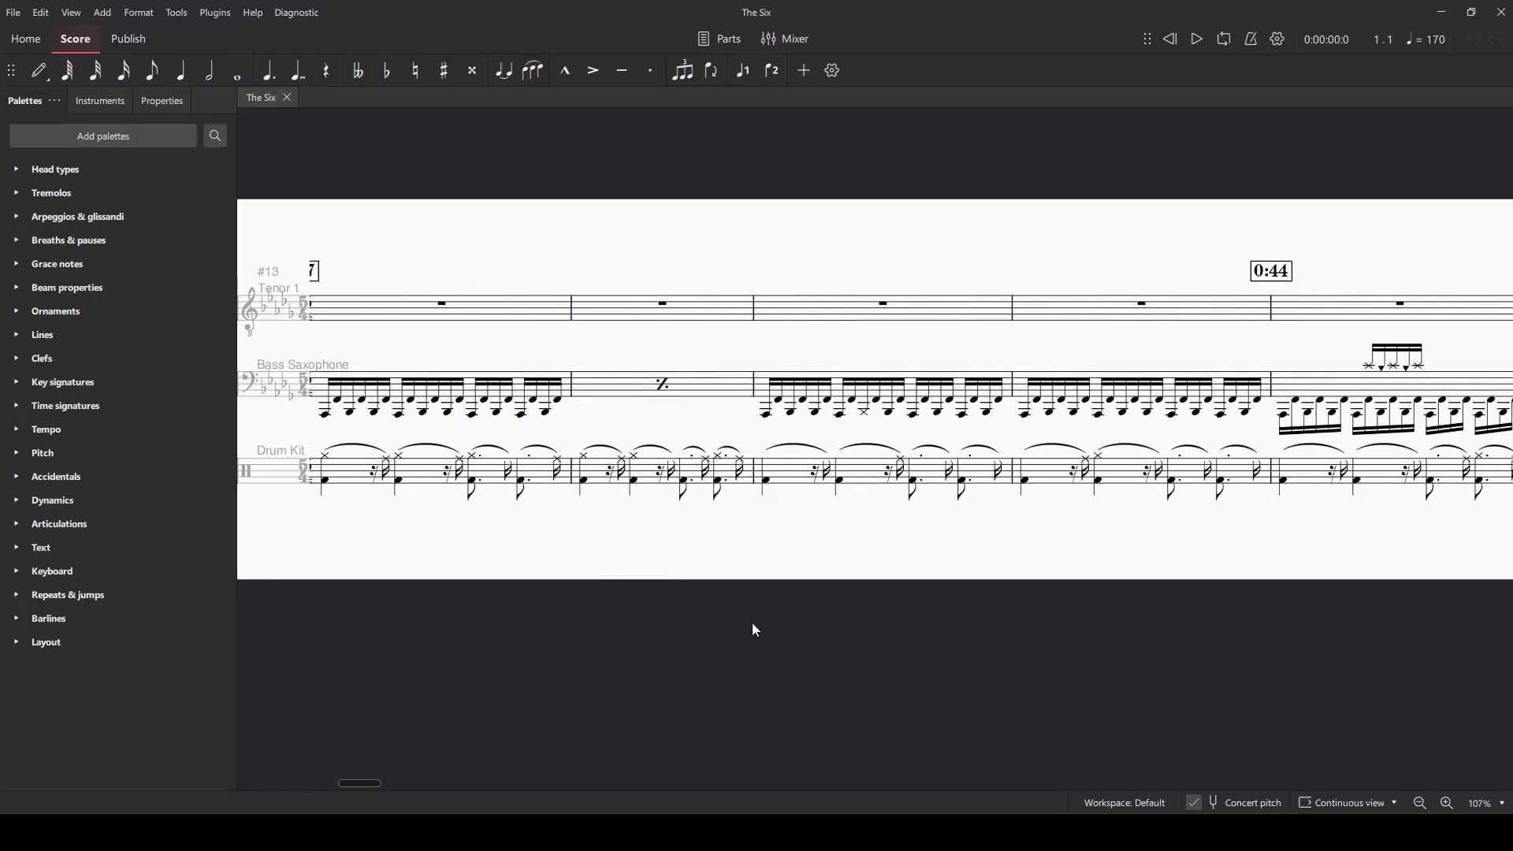
scroll(755, 630, right, 8)
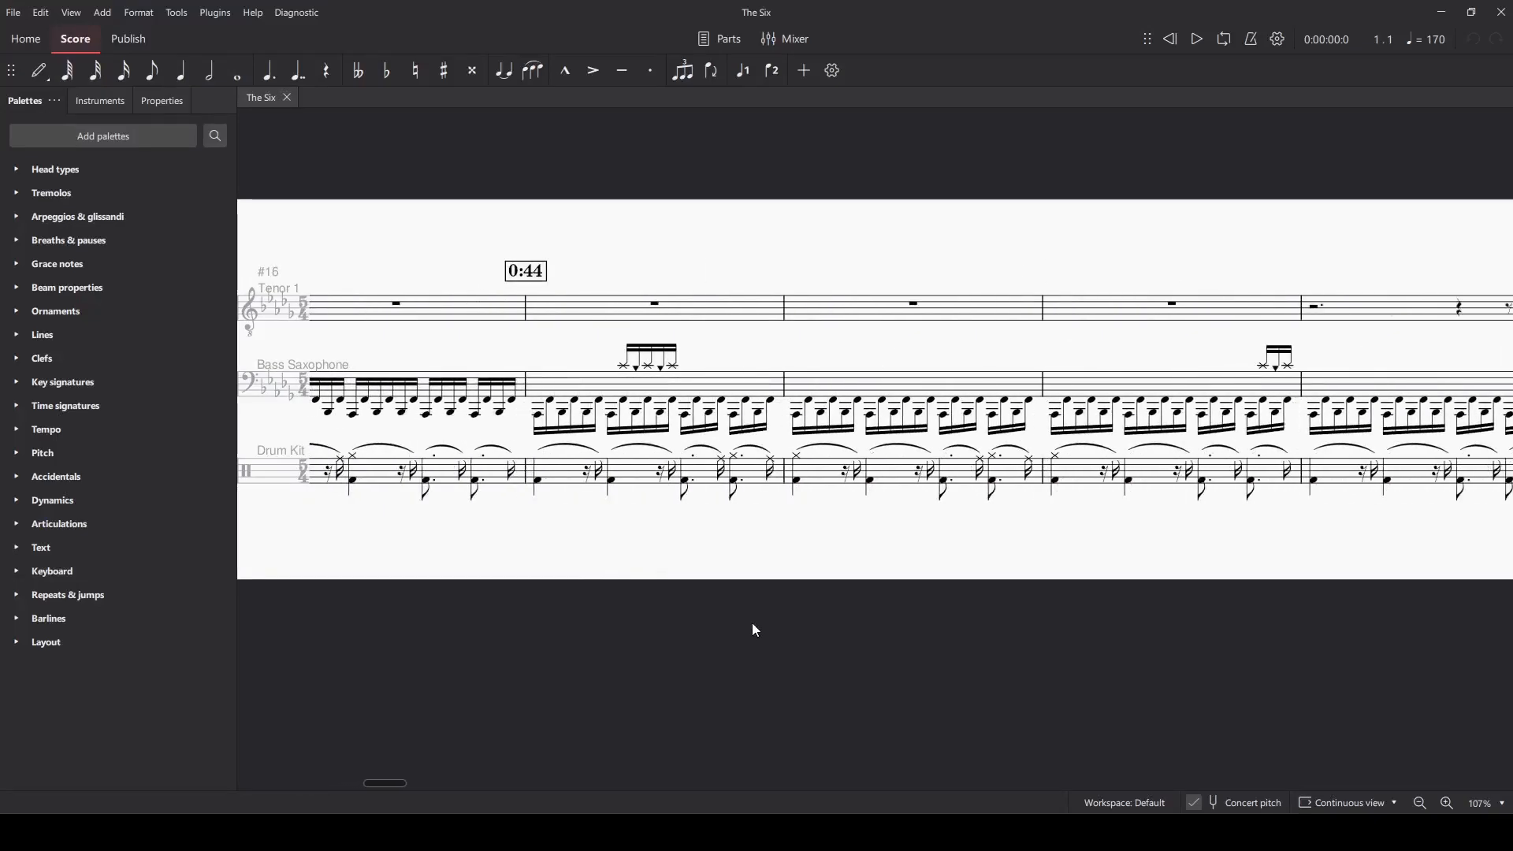
scroll(755, 631, right, 10)
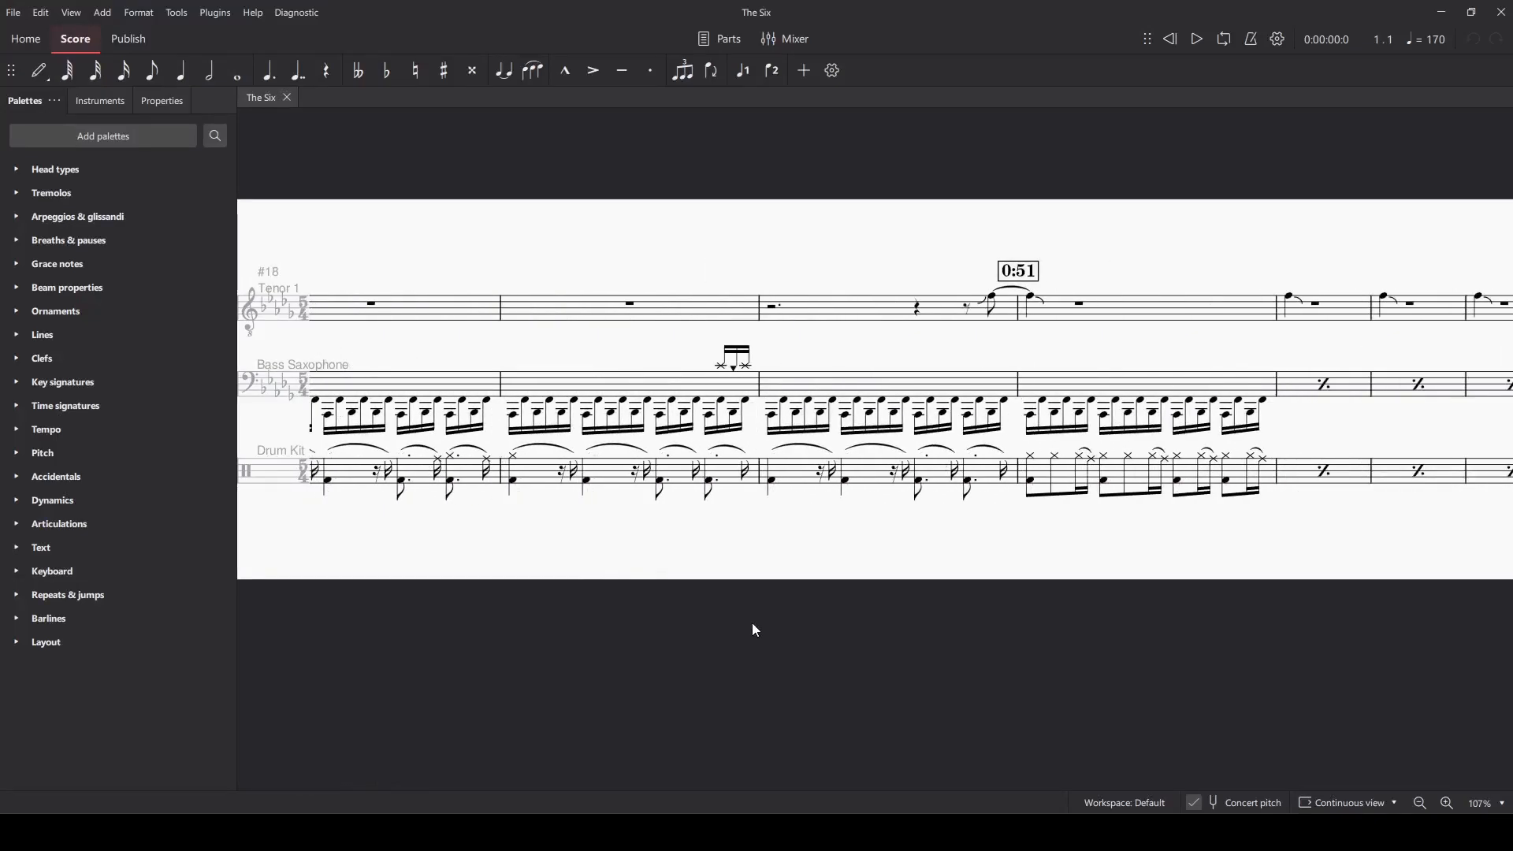
scroll(755, 631, right, 10)
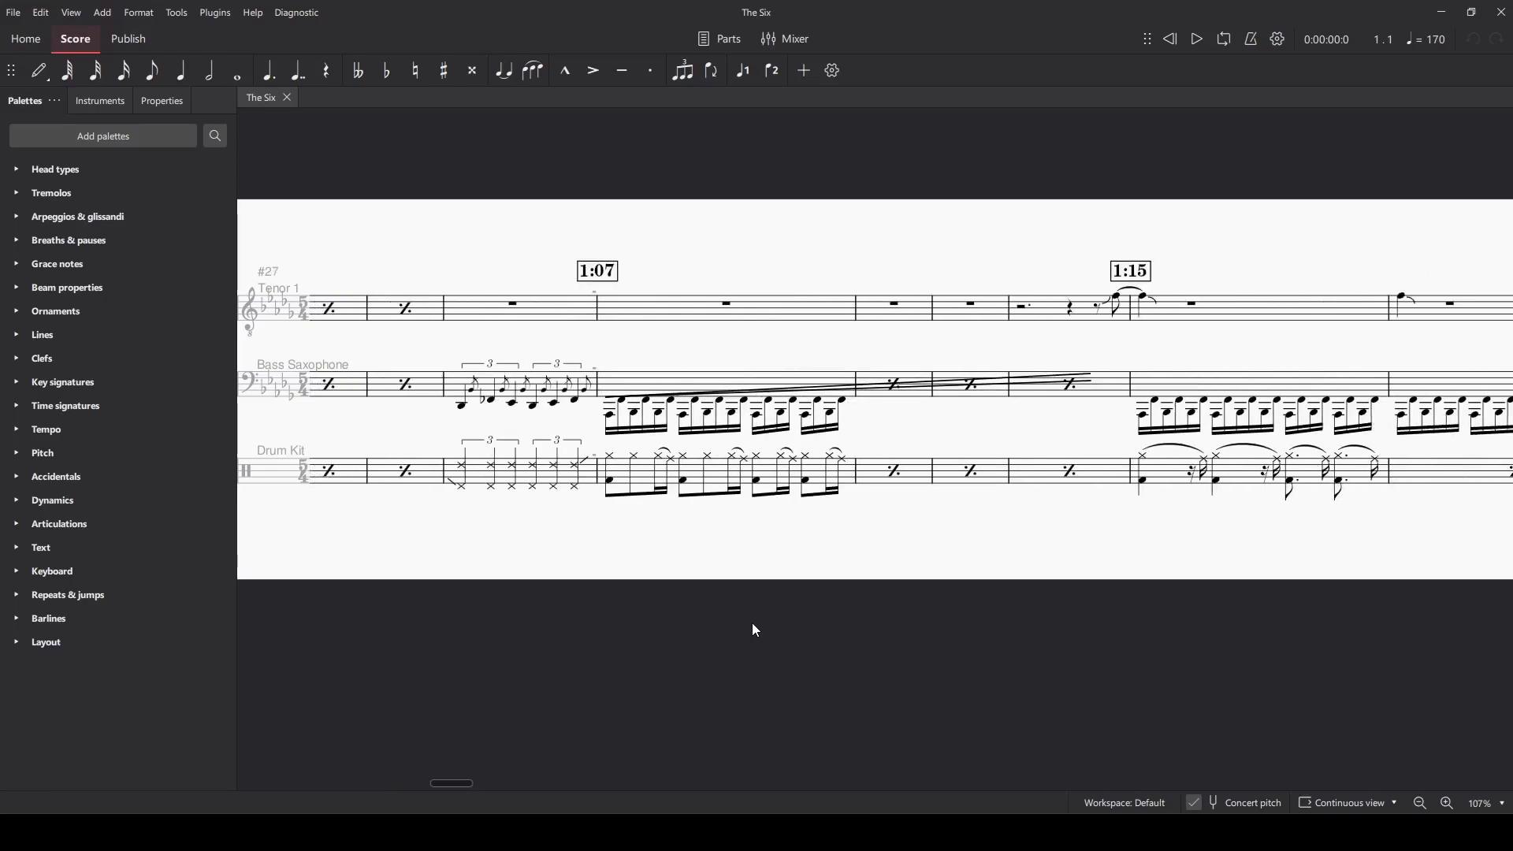
scroll(755, 630, right, 2)
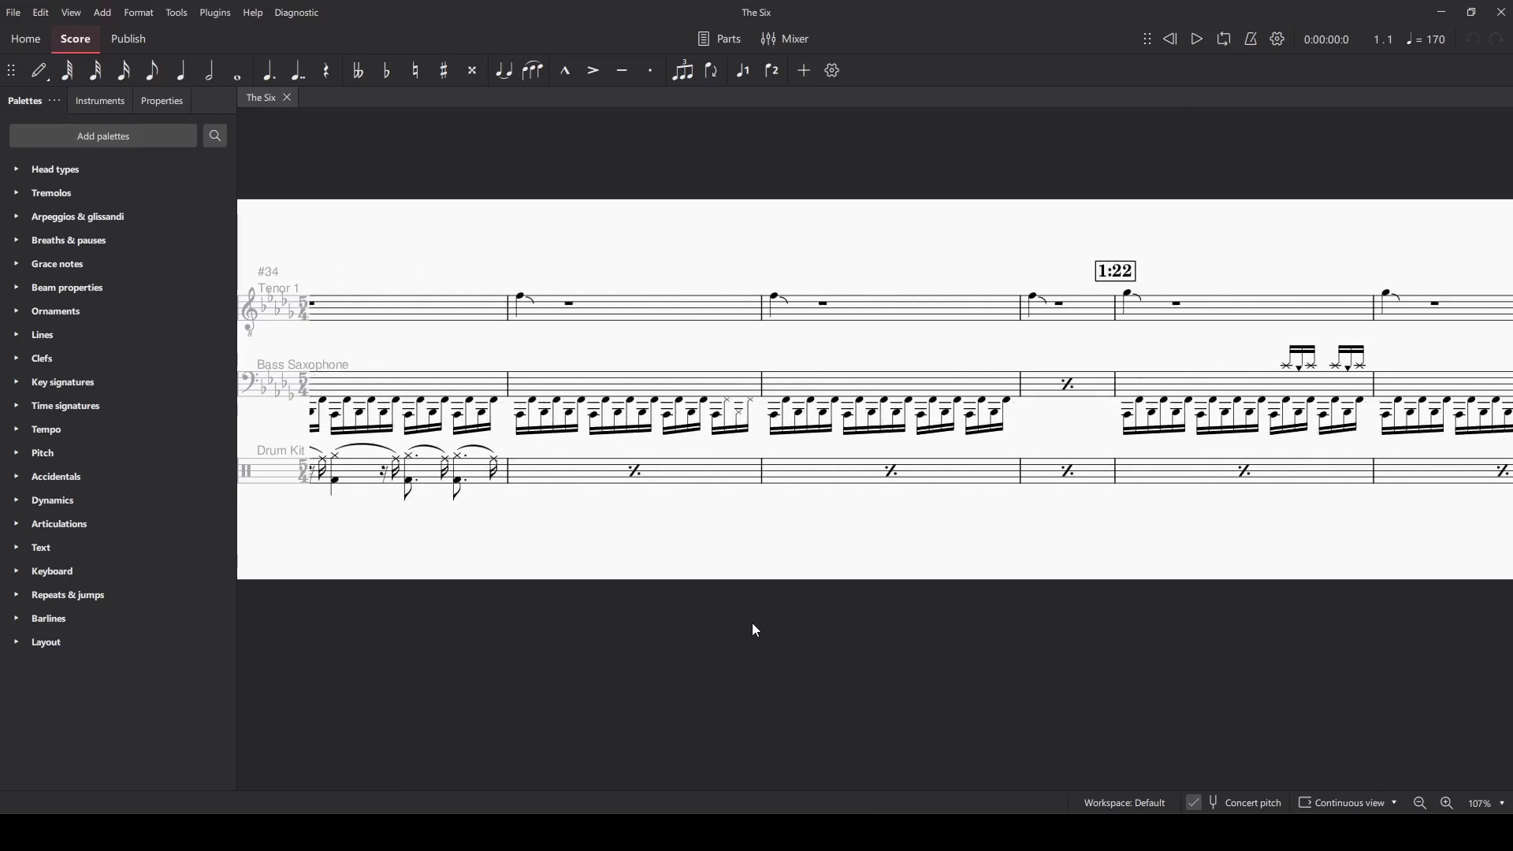
scroll(755, 631, right, 5)
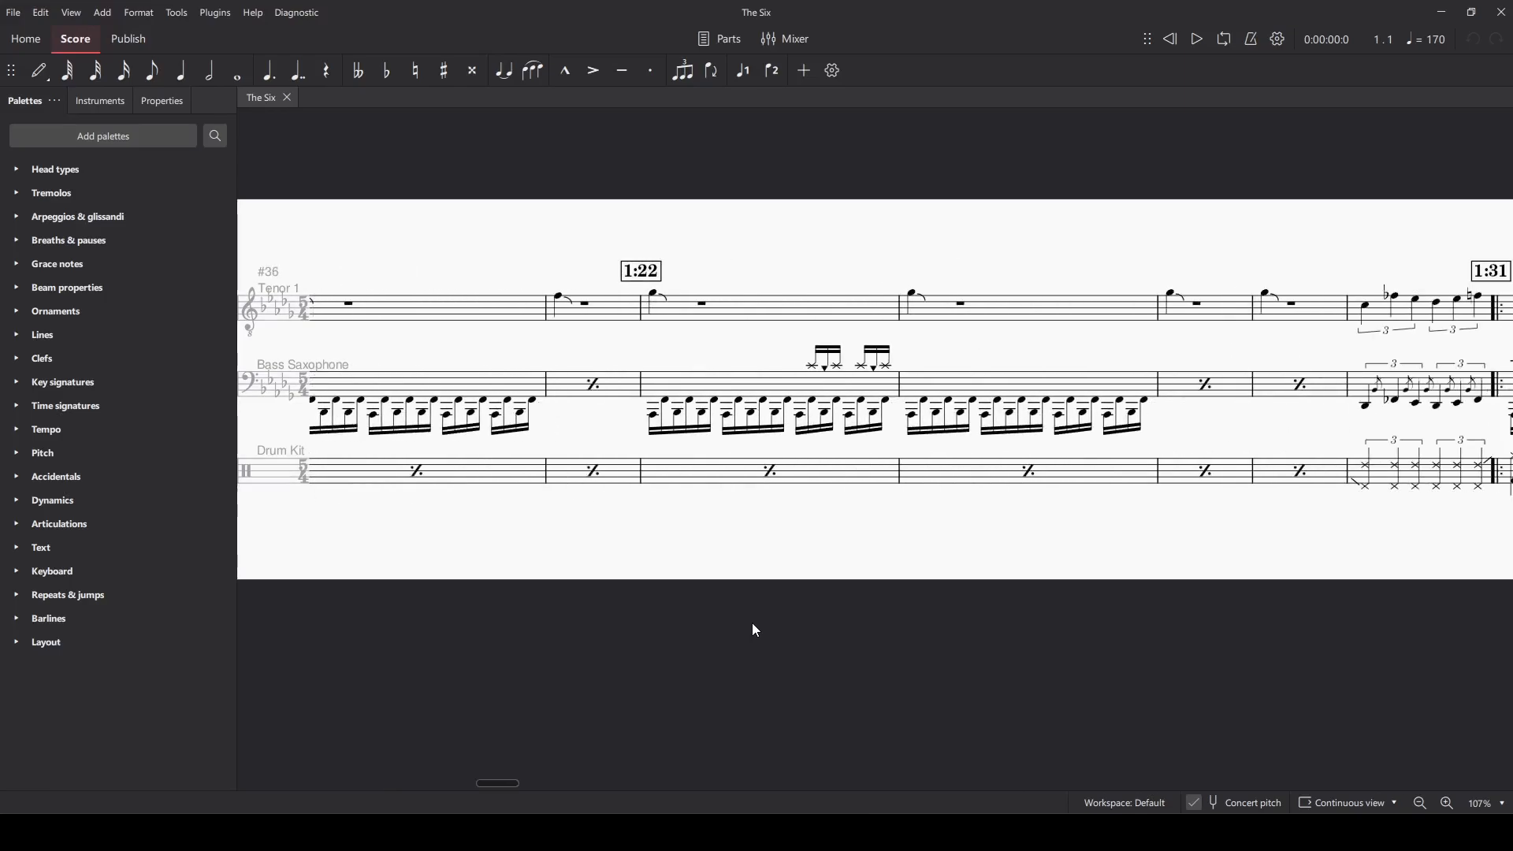
scroll(755, 631, right, 12)
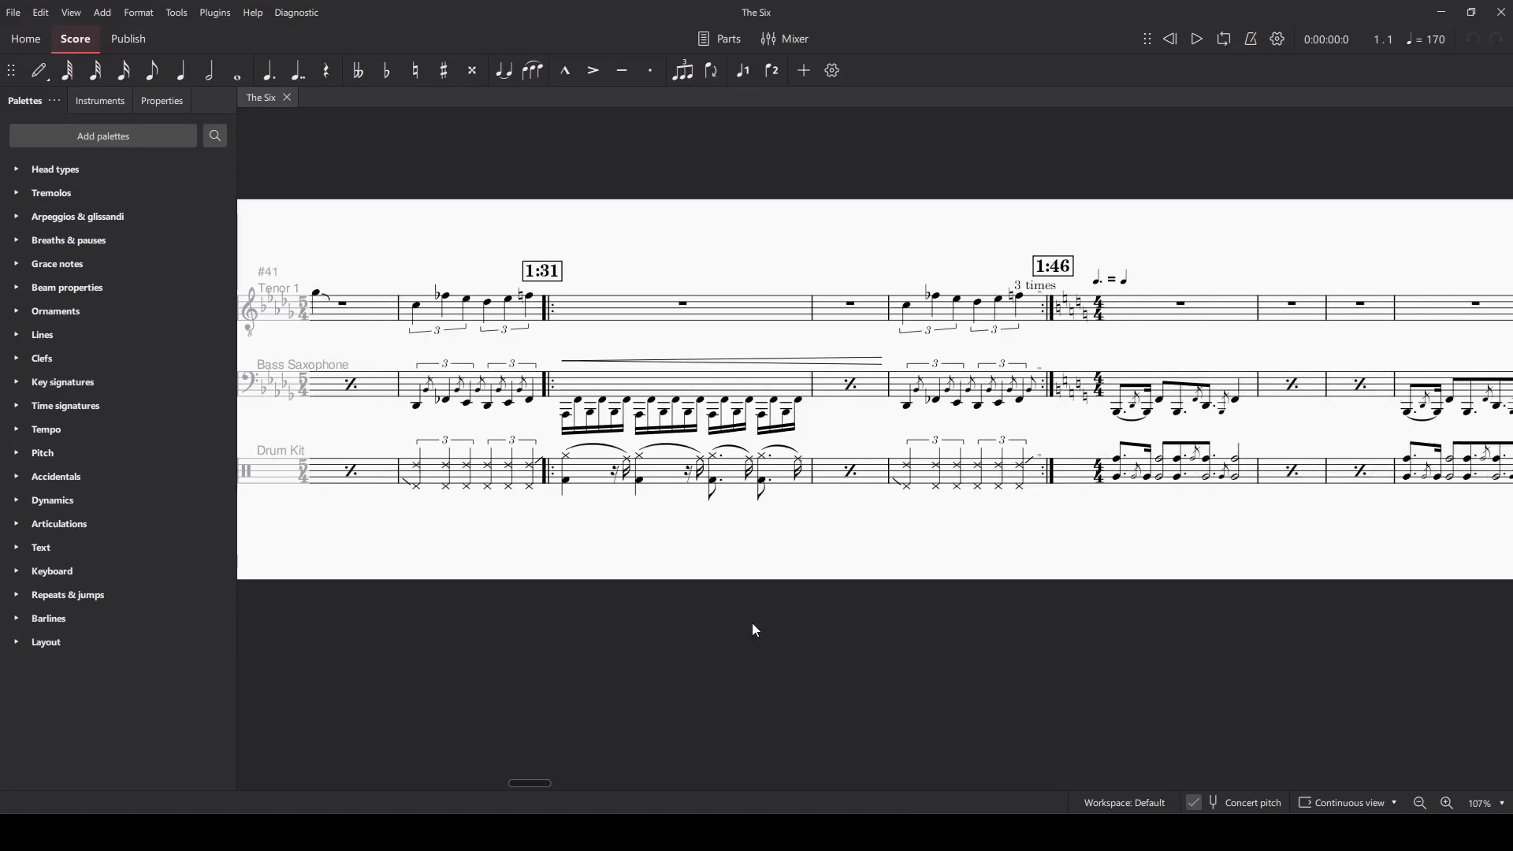
scroll(755, 630, right, 1)
scroll(755, 630, right, 5)
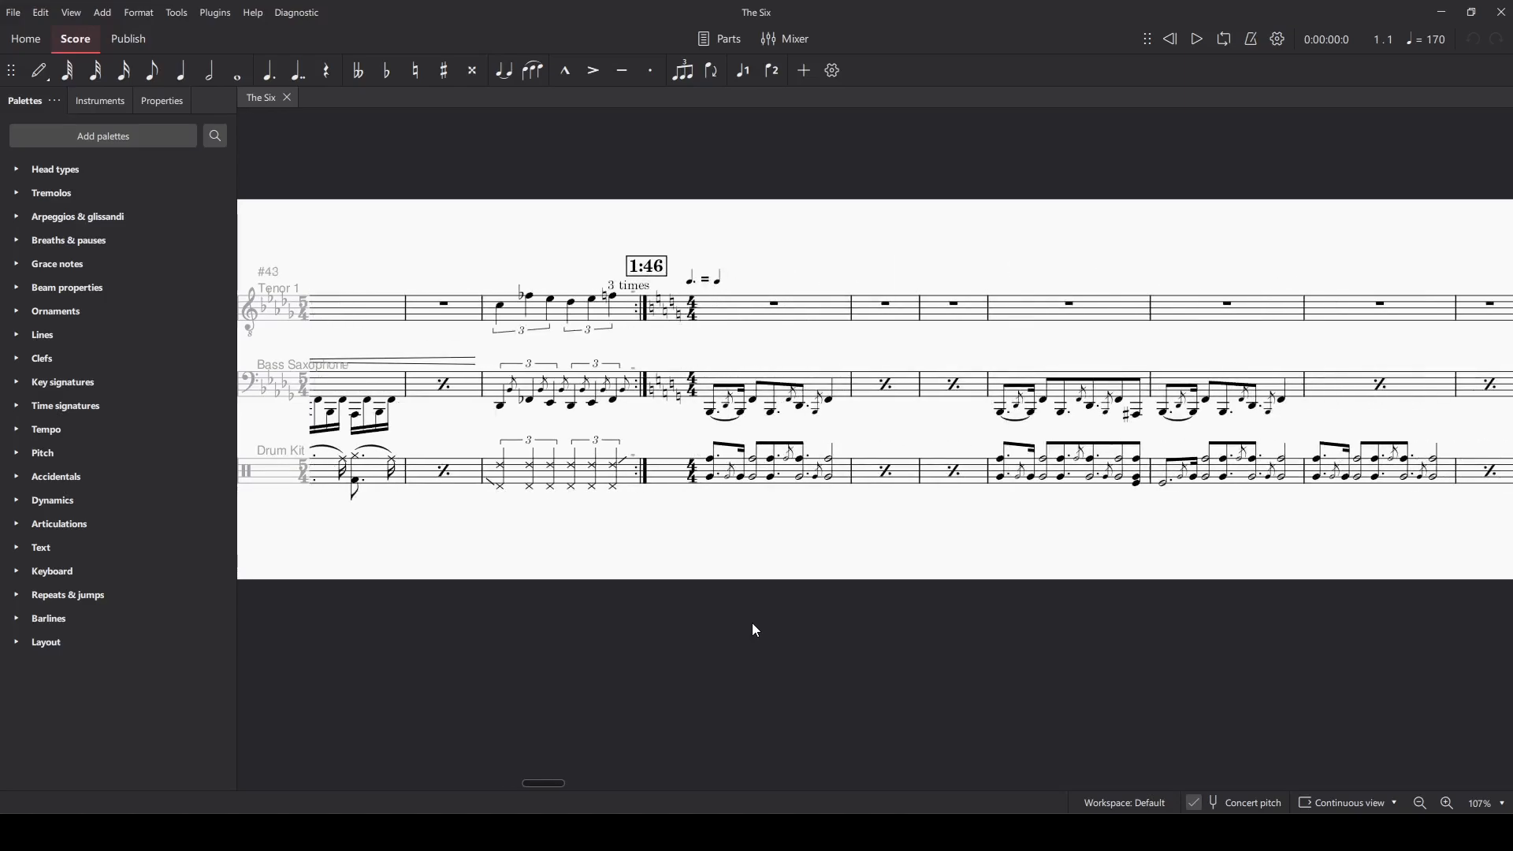
scroll(753, 624, right, 1)
scroll(753, 624, right, 4)
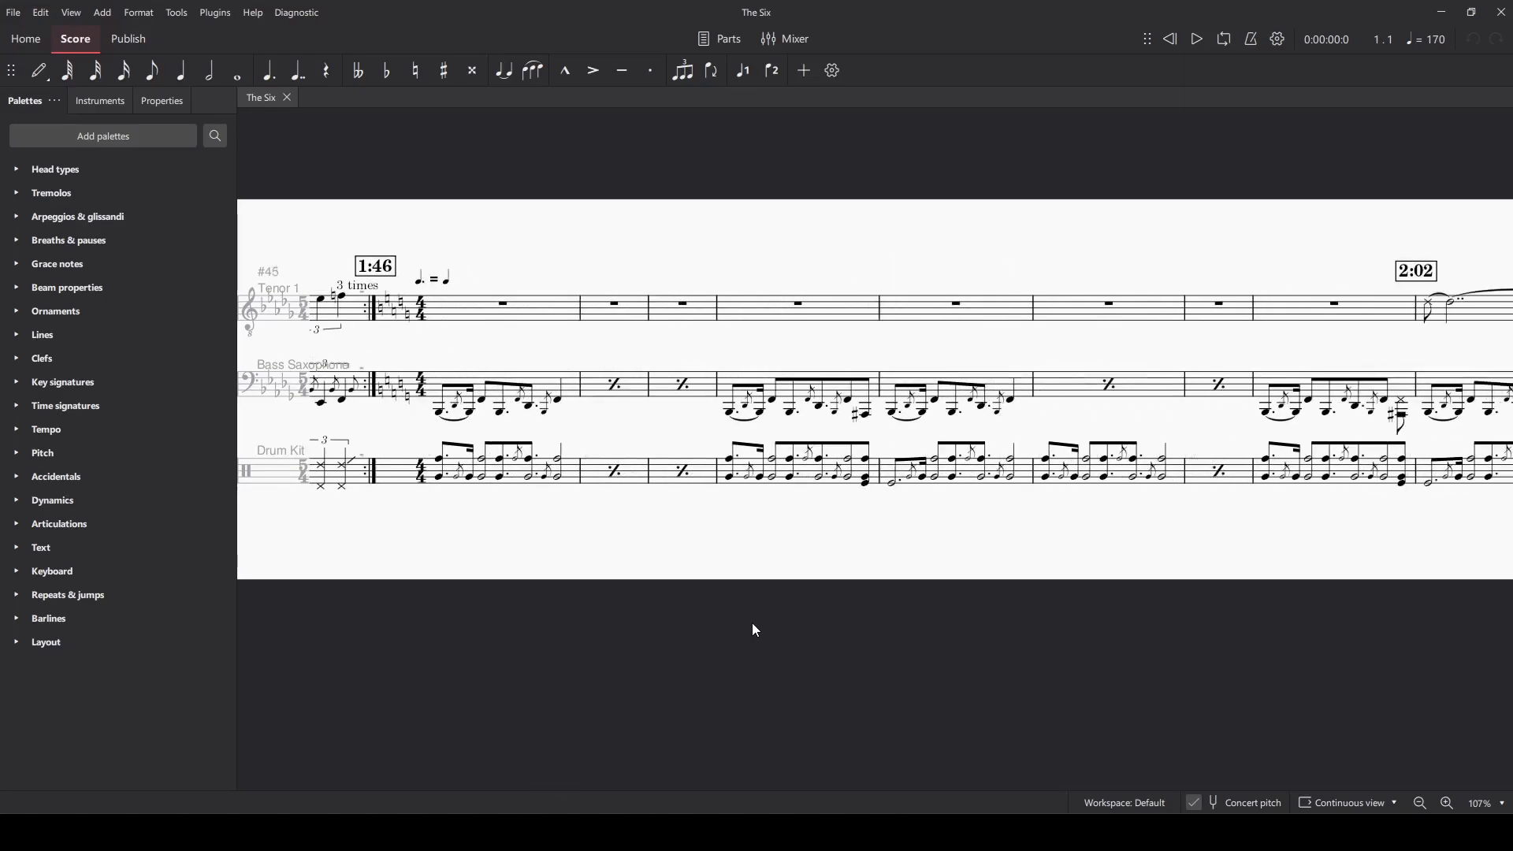
scroll(755, 631, right, 10)
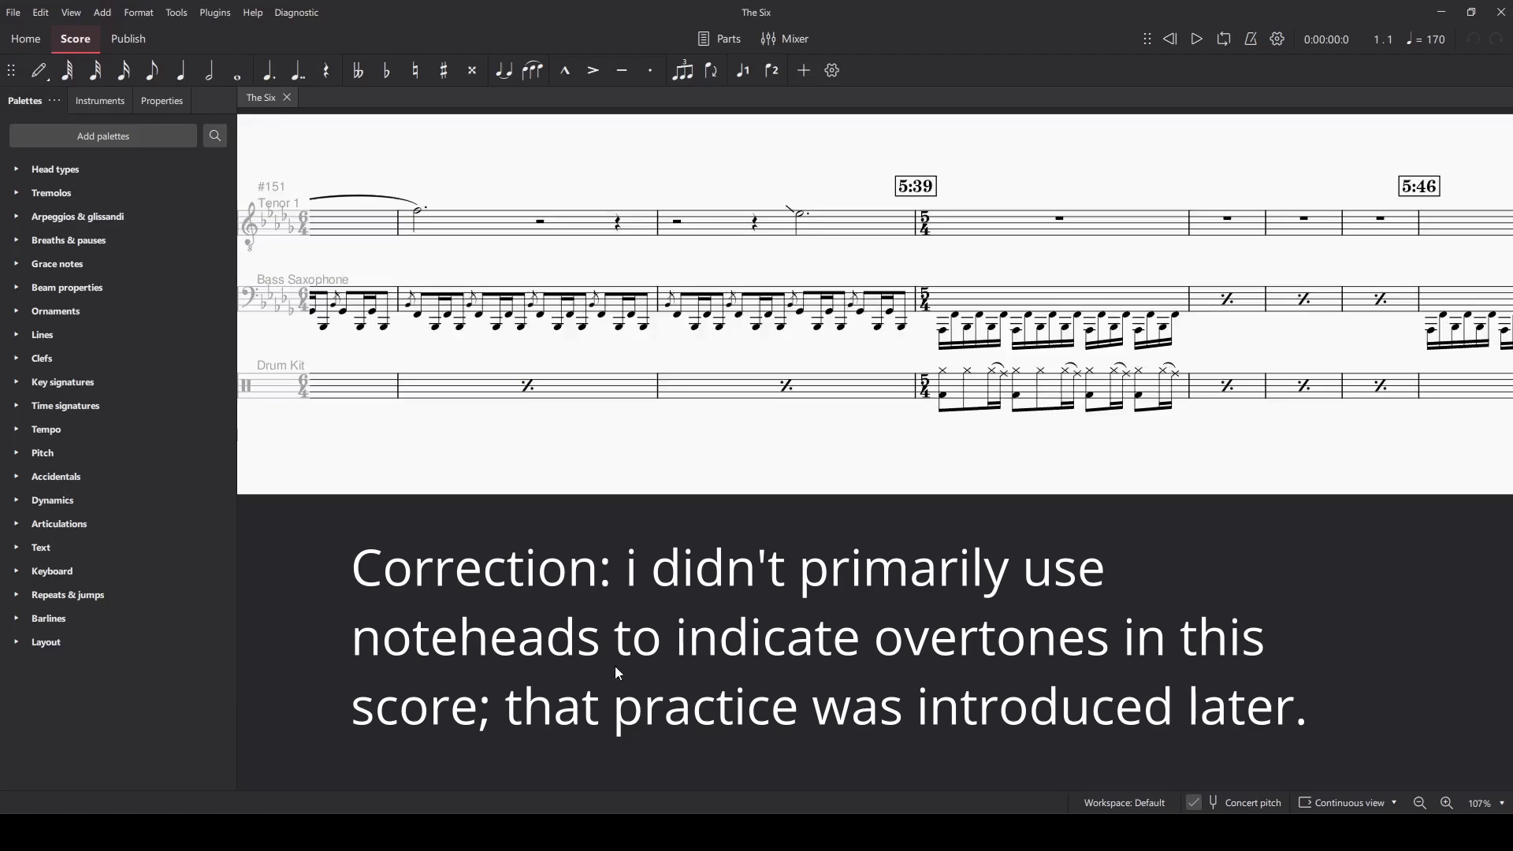
Examine the bass saxophone notation, including the coloured noteheads, between the 5:39 and 6:00 marks.
scroll(654, 674, right, 10)
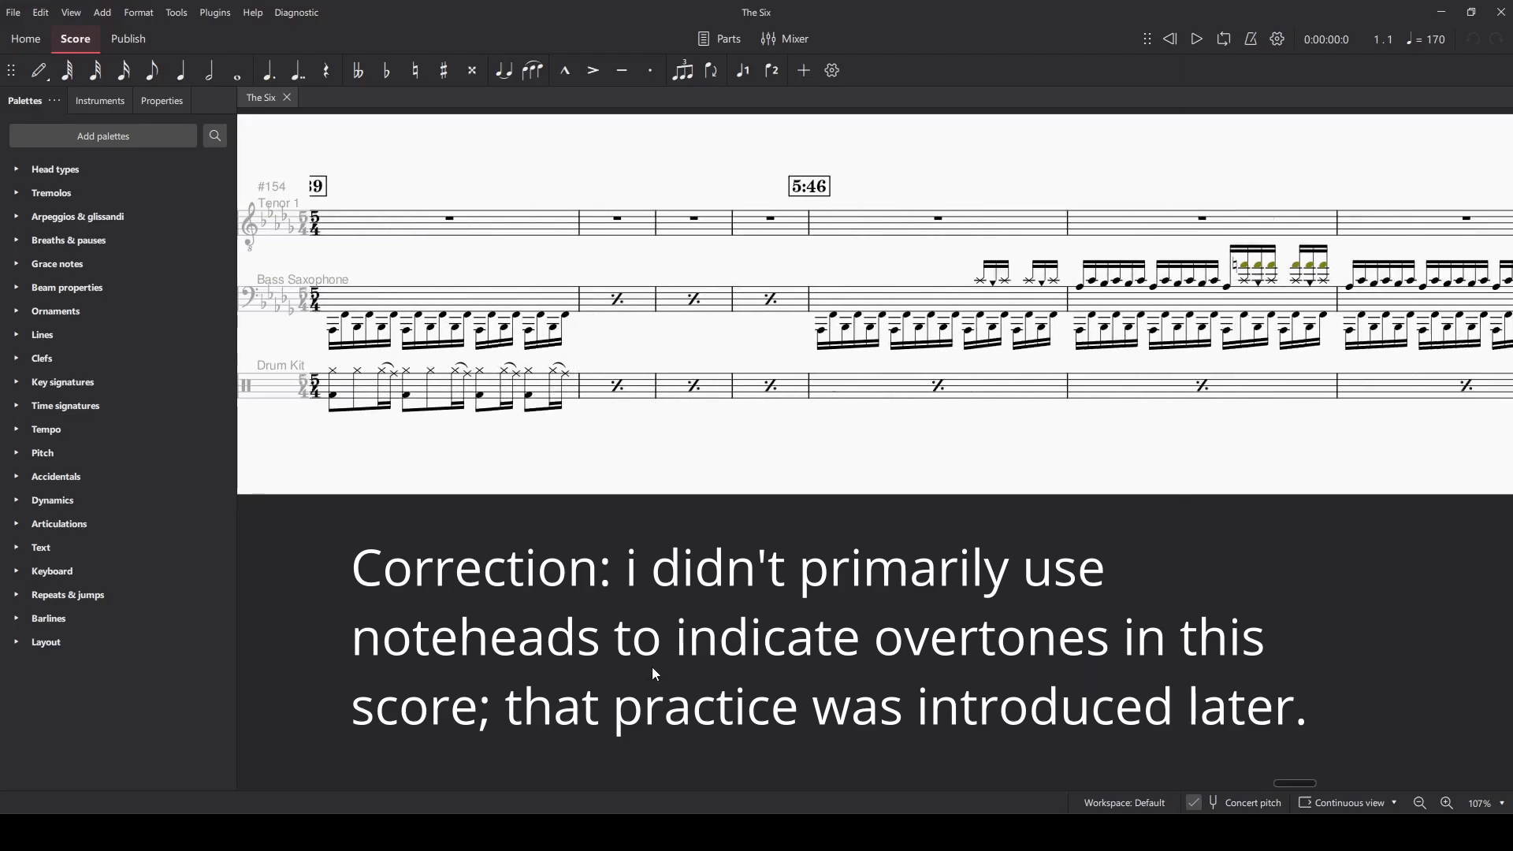
scroll(655, 675, right, 10)
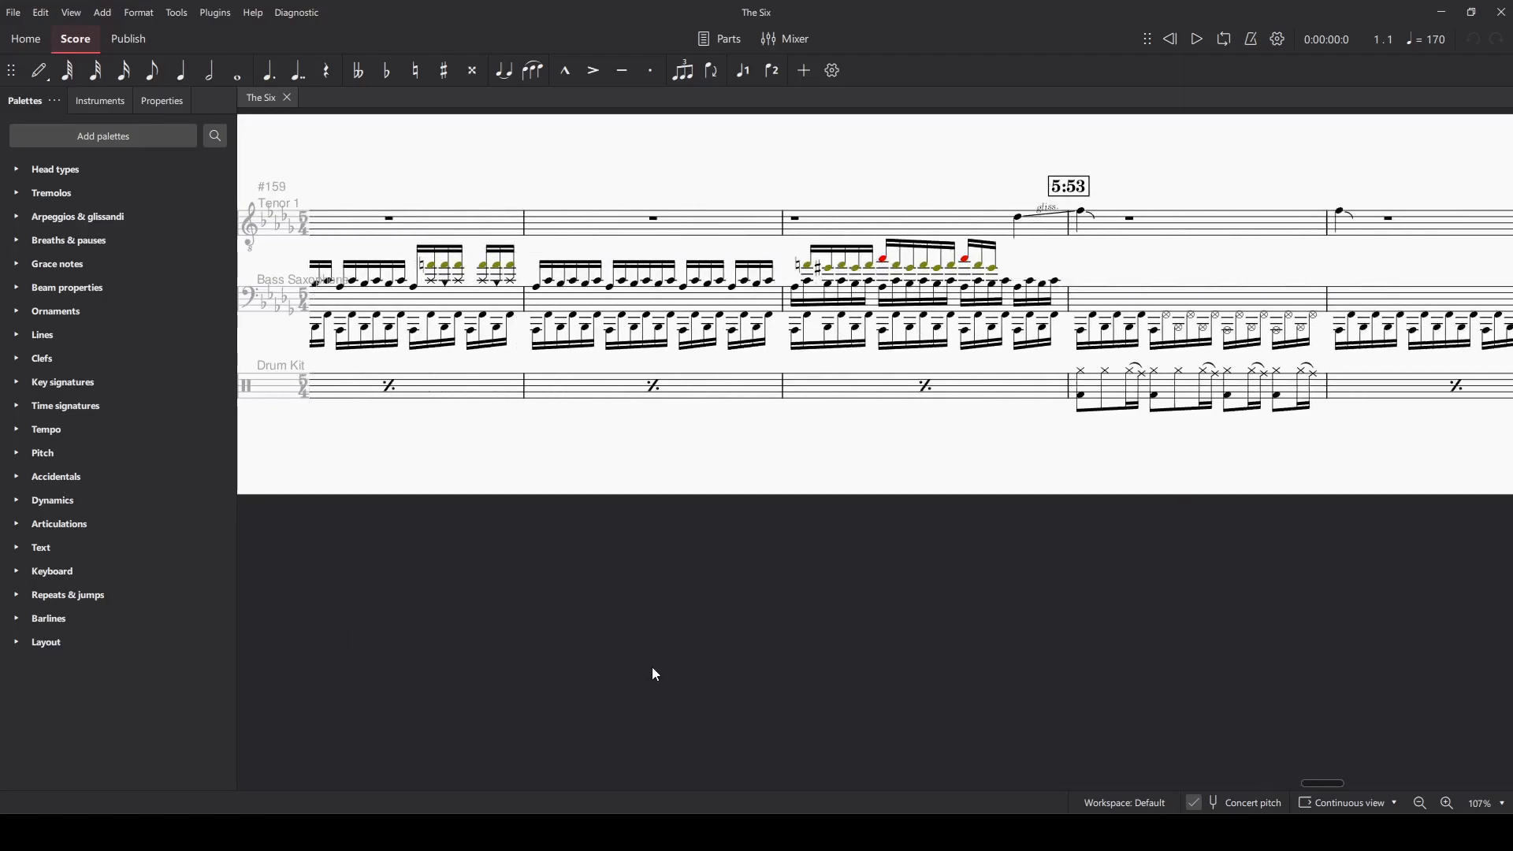
scroll(655, 674, right, 10)
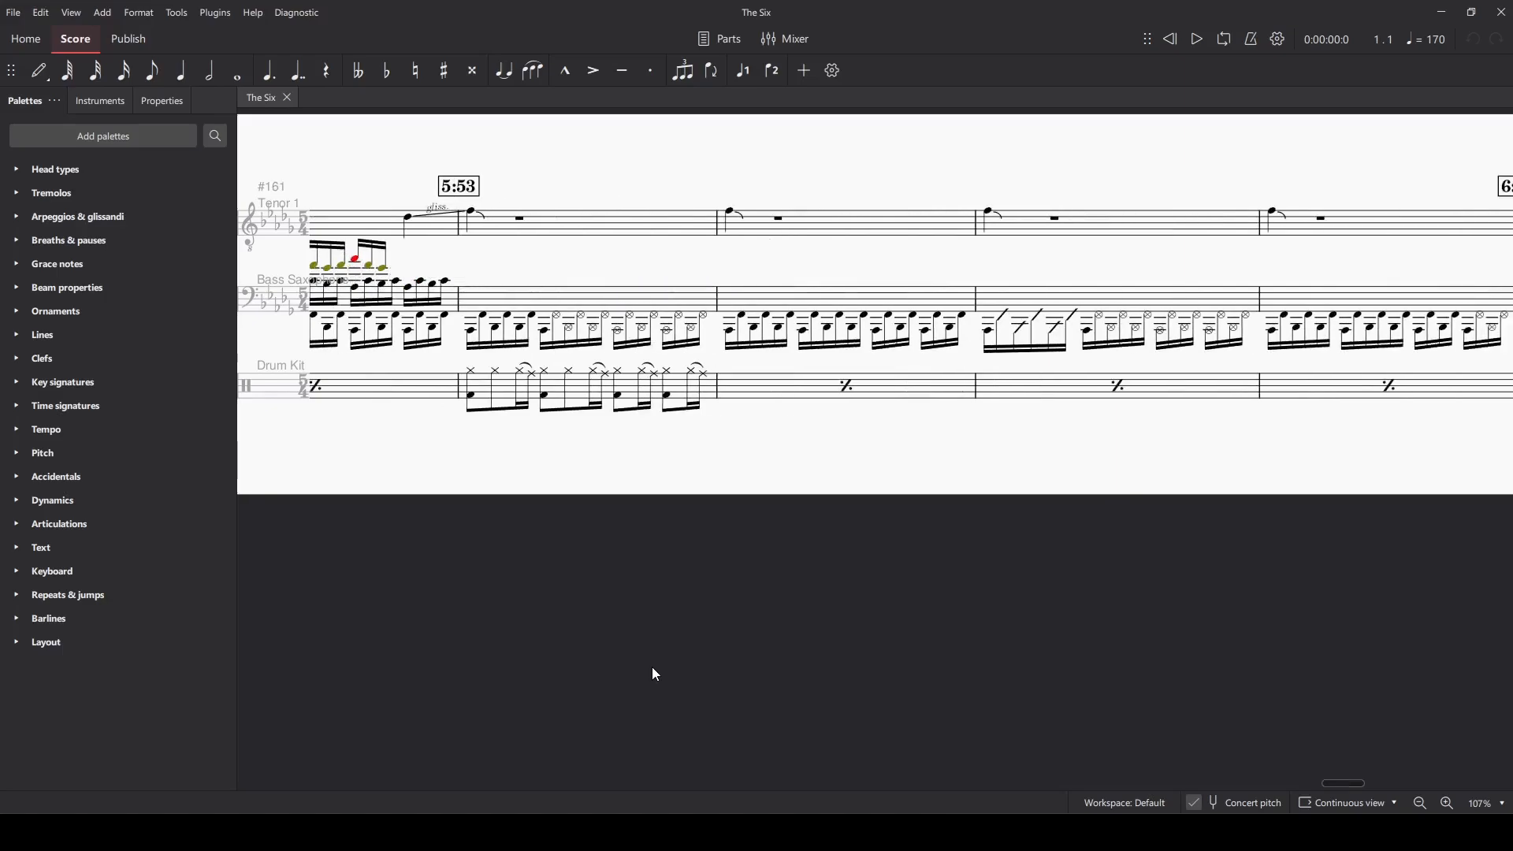
scroll(655, 675, right, 10)
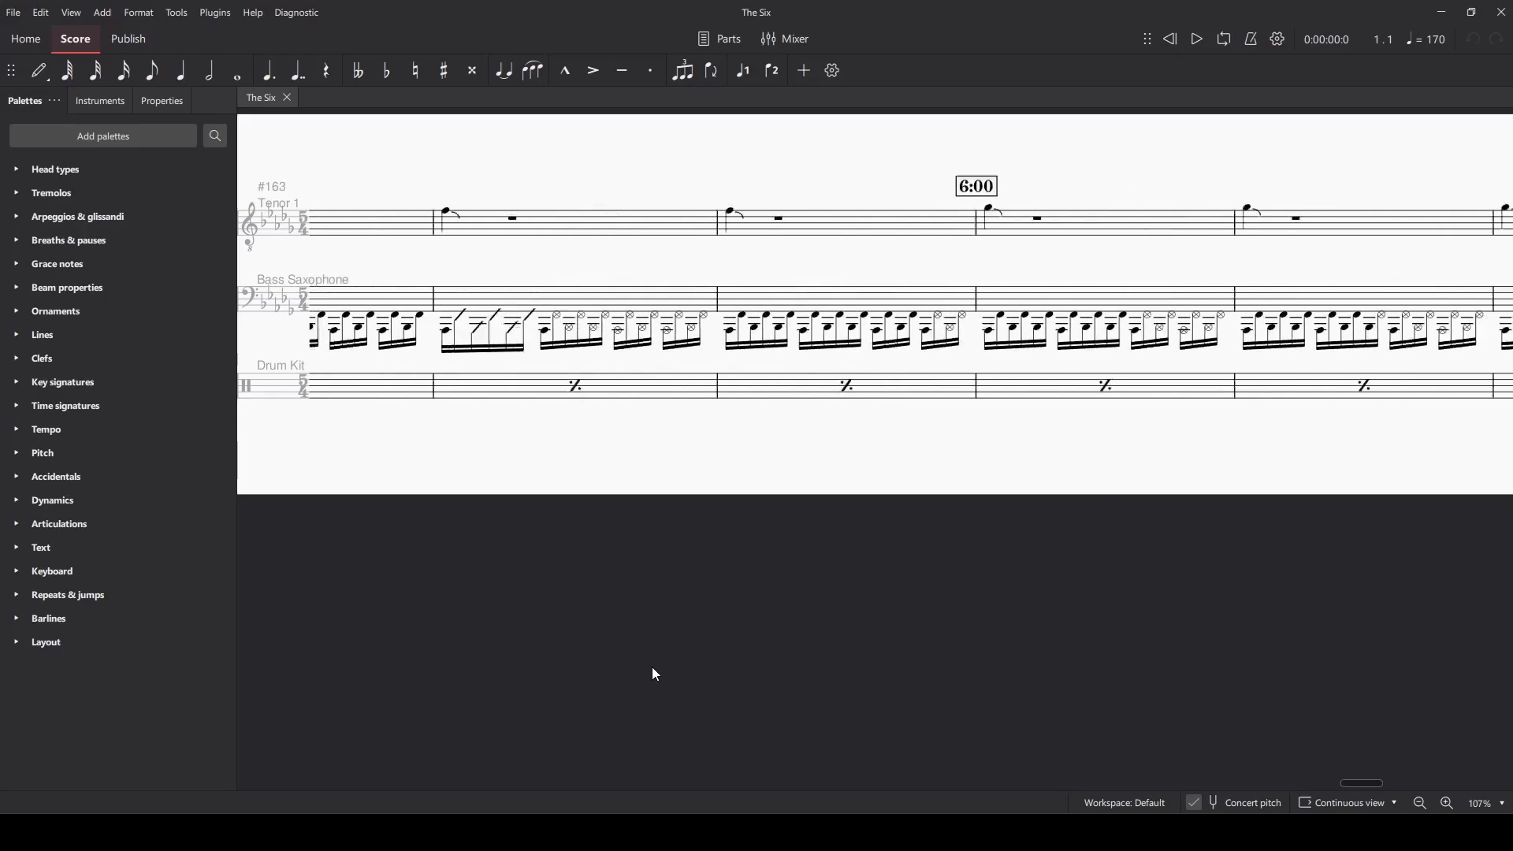
scroll(655, 674, right, 3)
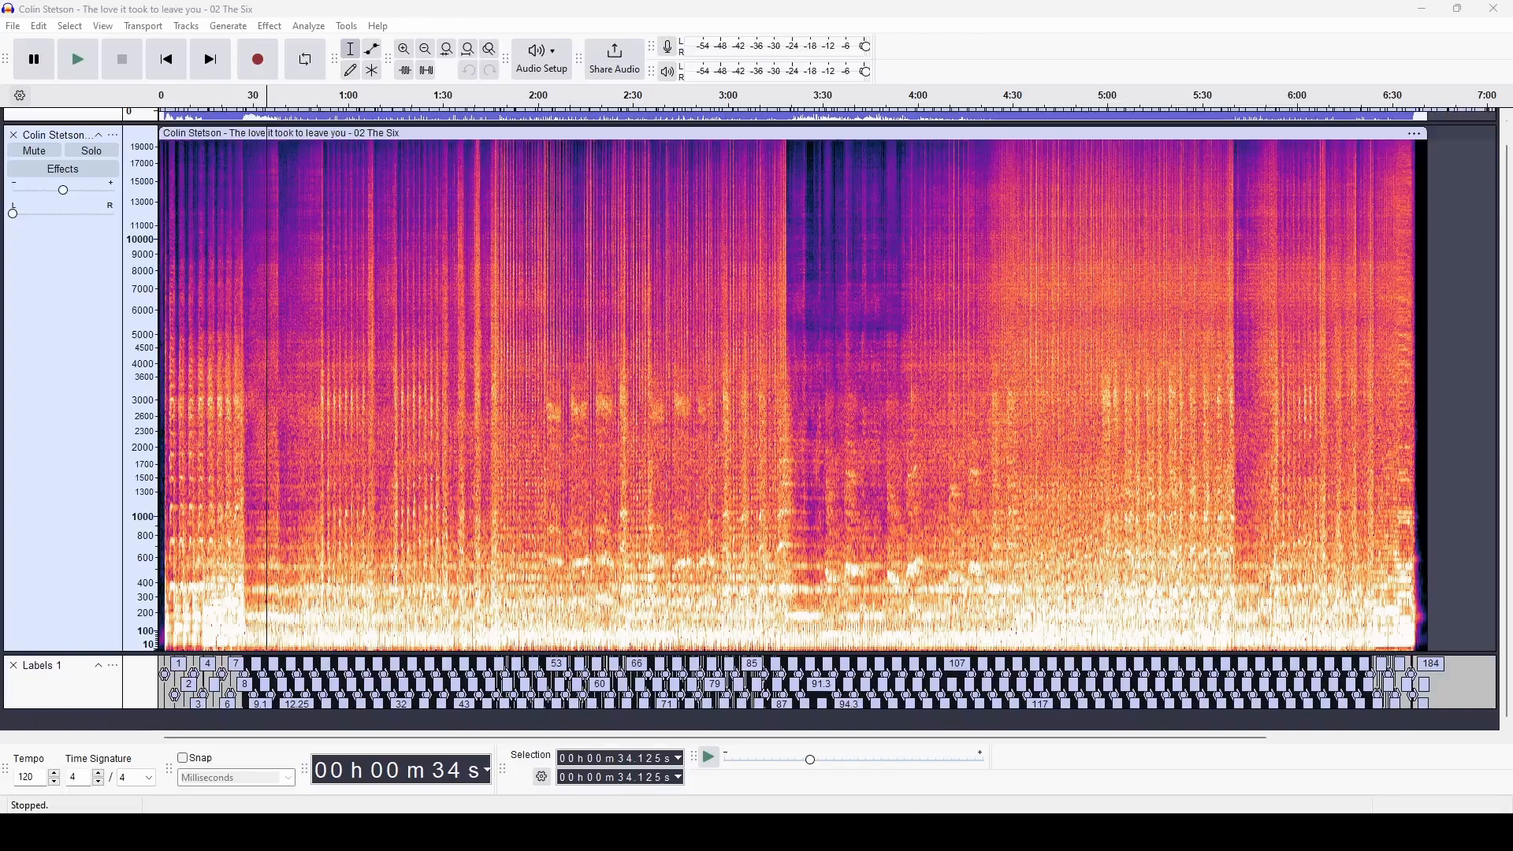
Switch to Audacity and inspect the individual note labels against the spectrogram at close range, from about 32.5 to 49 seconds.
click(405, 50)
click(404, 50)
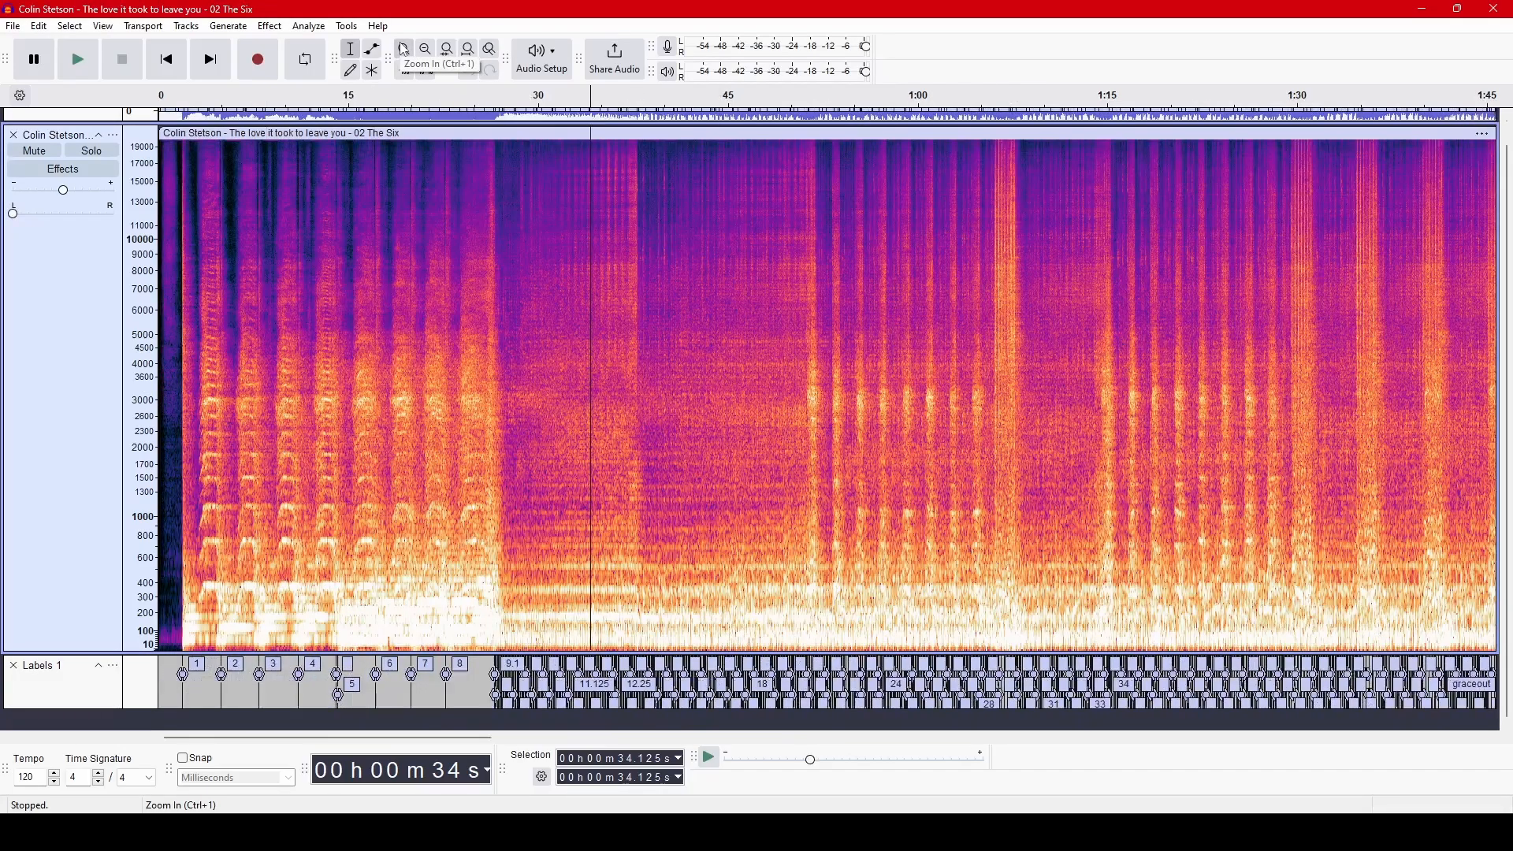
click(404, 50)
click(404, 50)
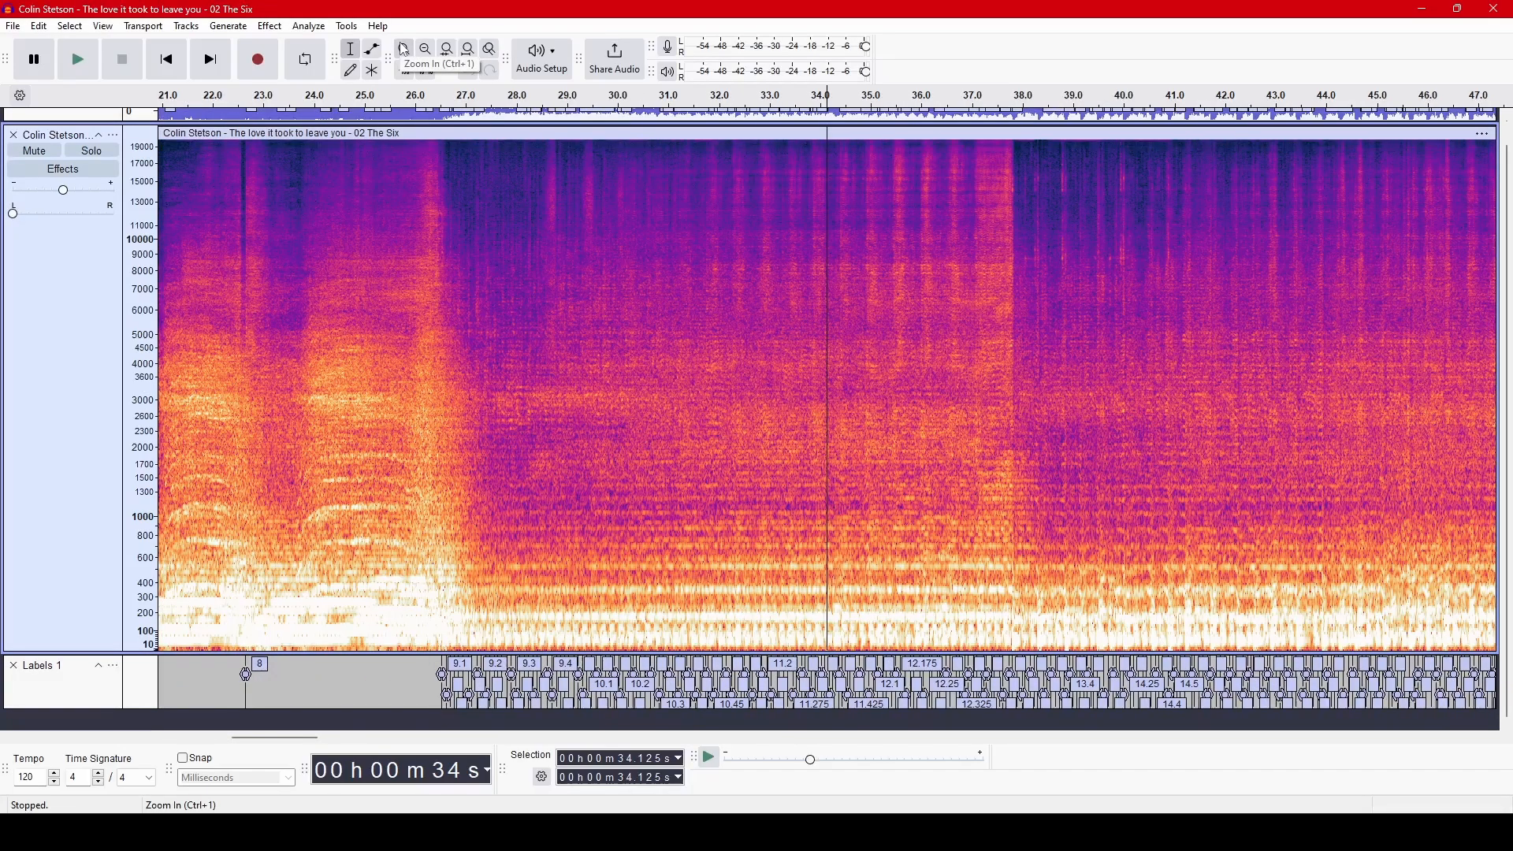
click(404, 50)
click(404, 50)
click(404, 49)
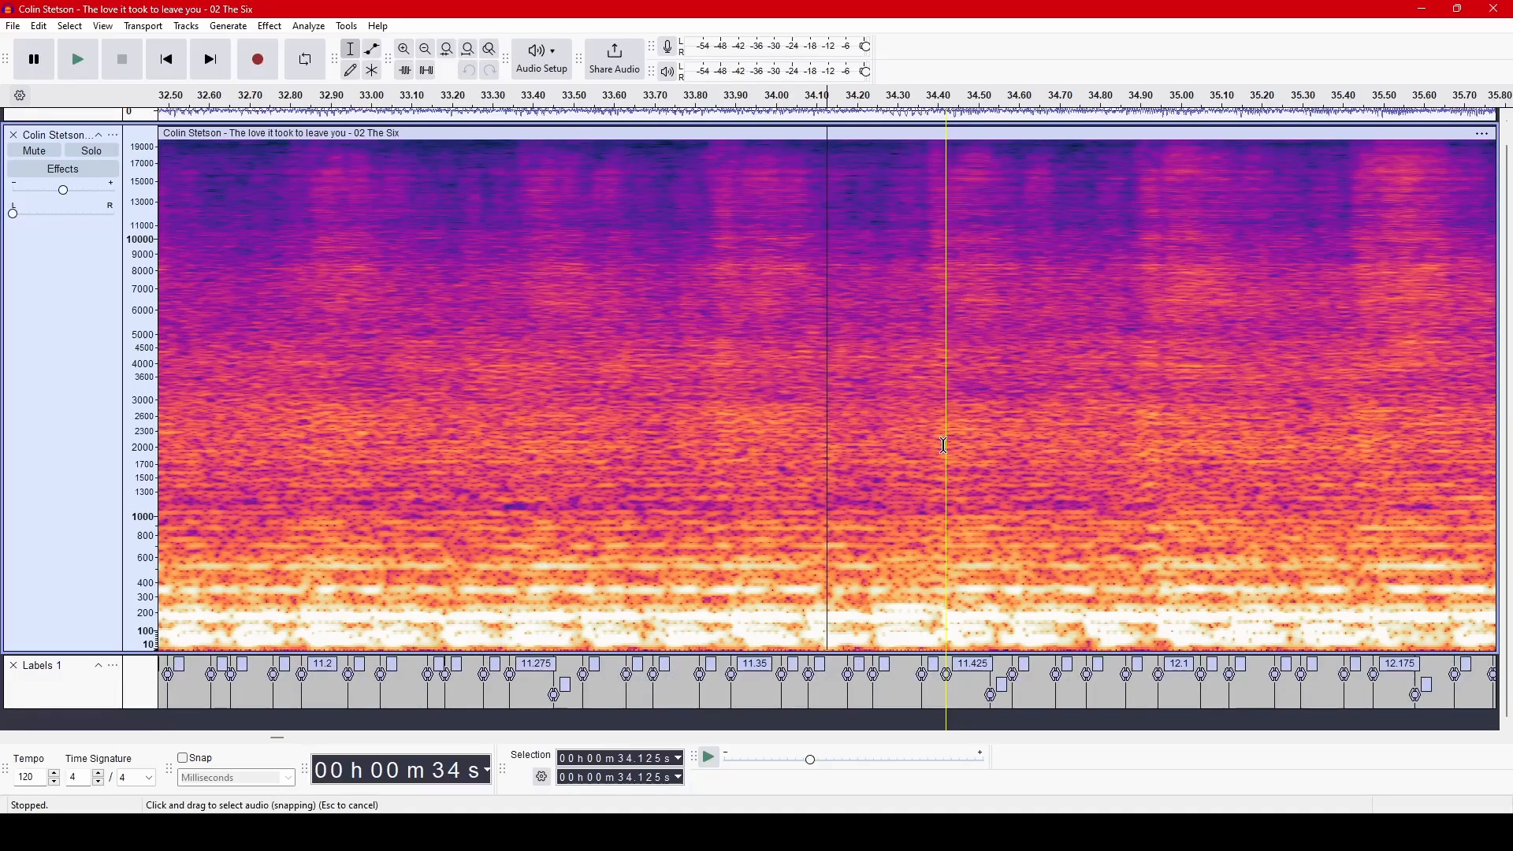
scroll(945, 446, right, 10)
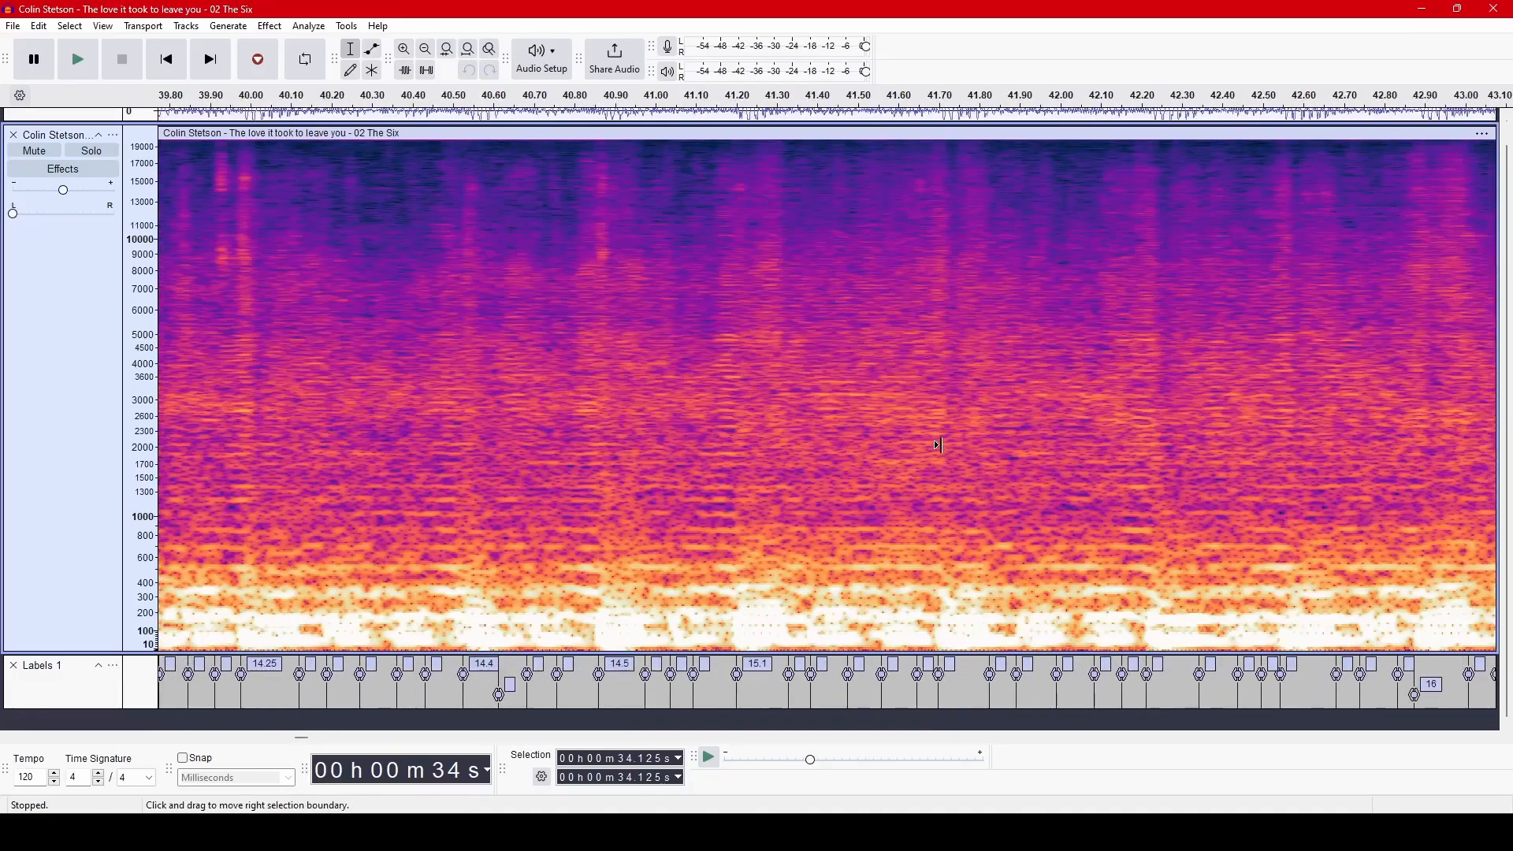
scroll(942, 446, right, 4)
scroll(848, 478, right, 1)
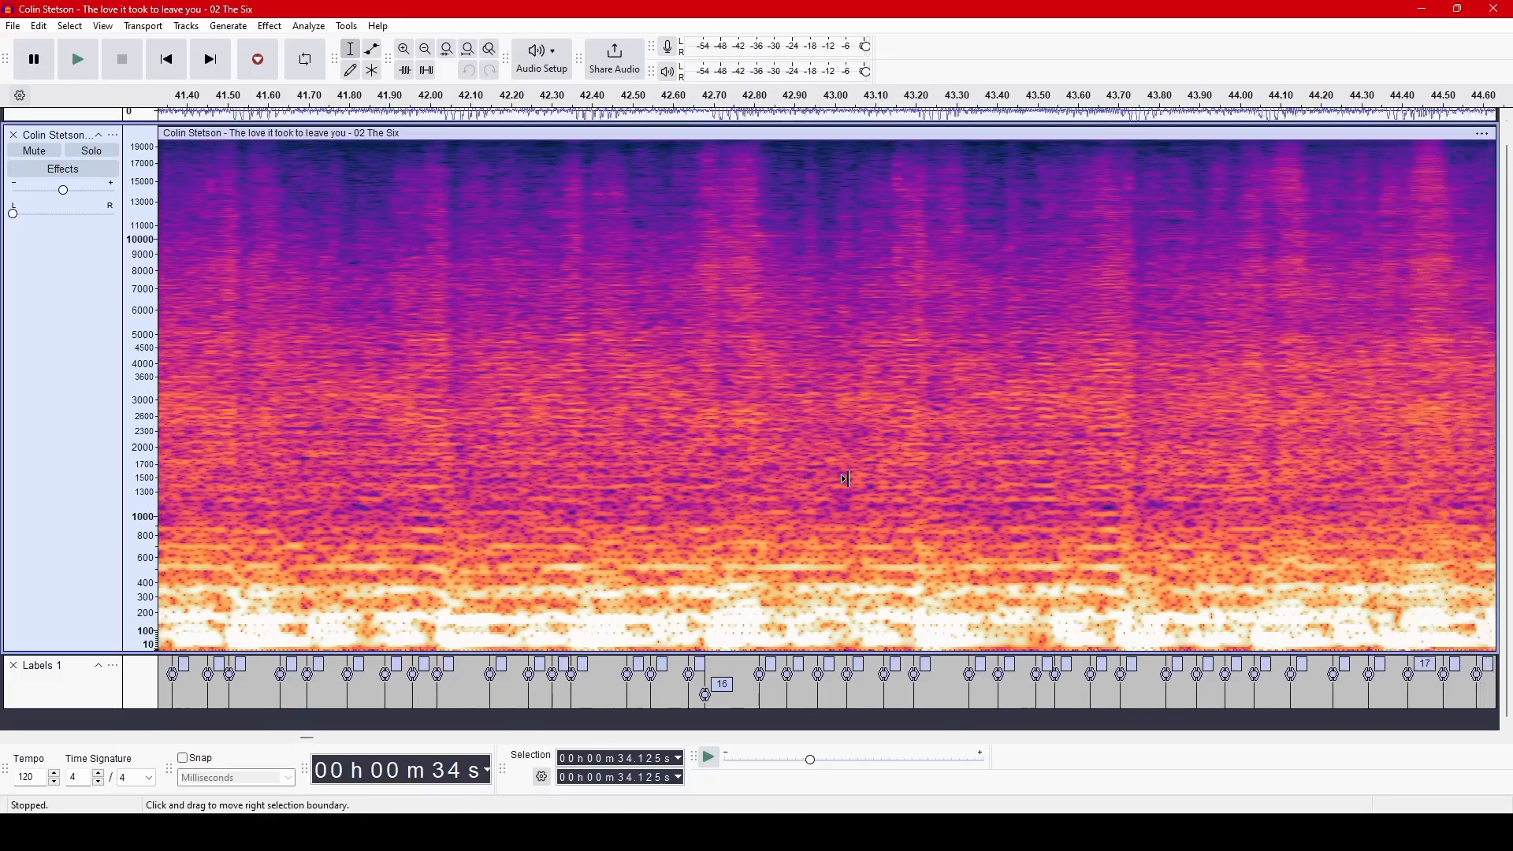
scroll(848, 477, right, 4)
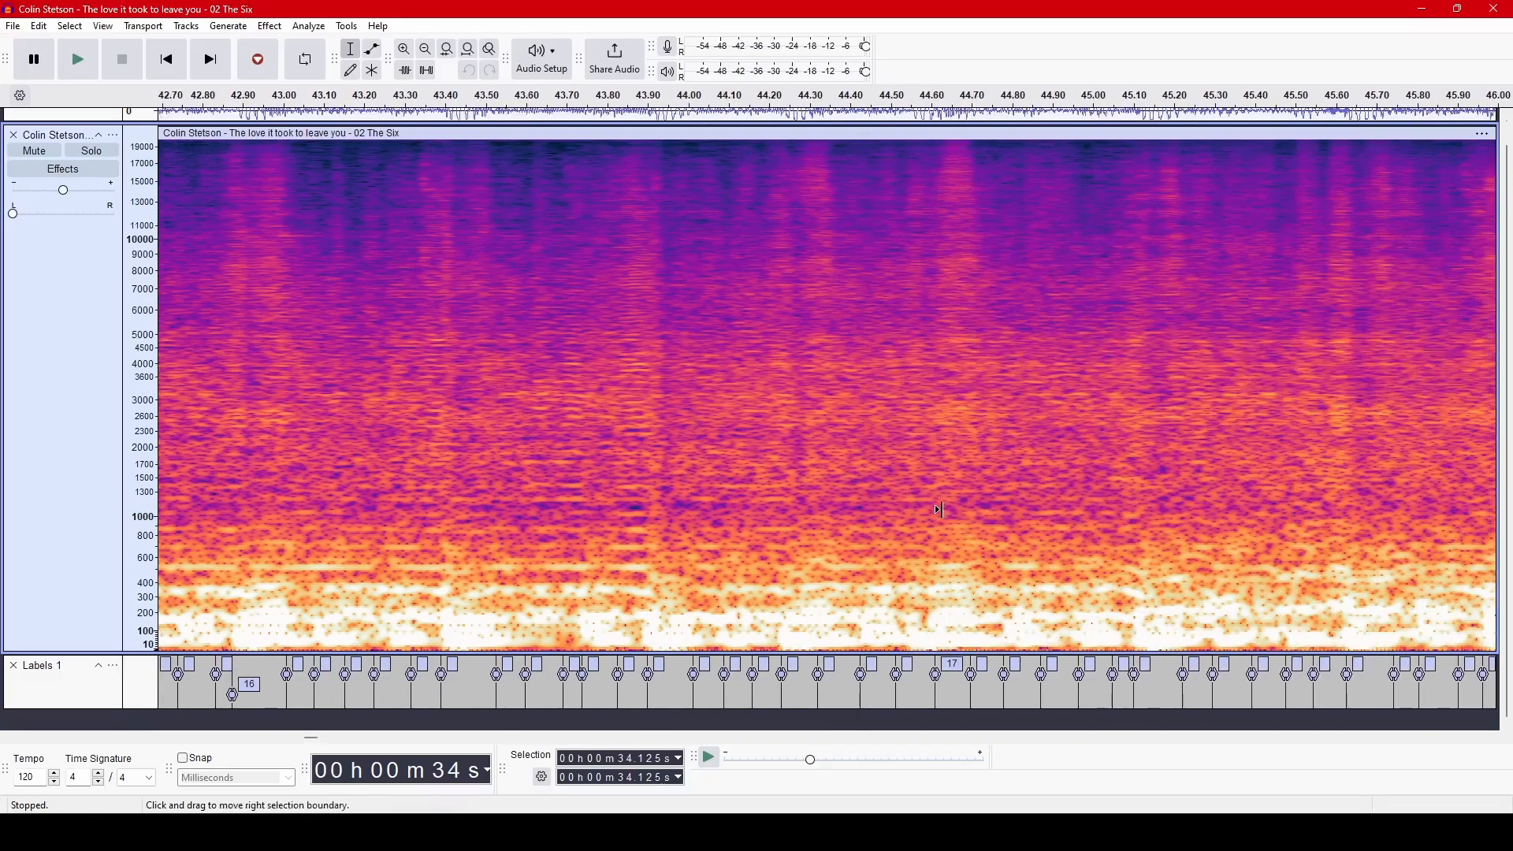
scroll(940, 510, right, 6)
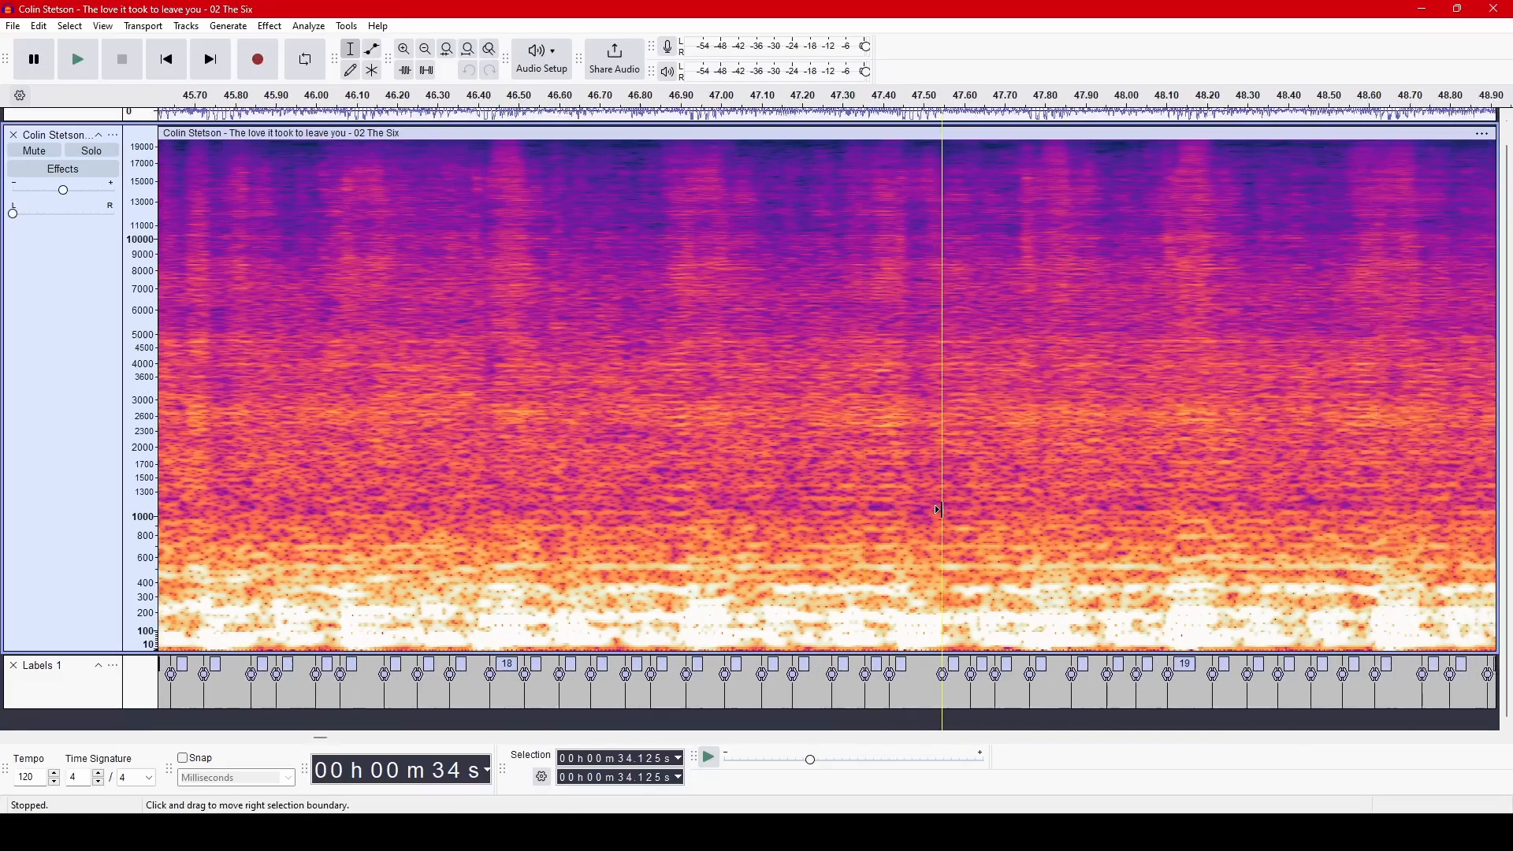
scroll(939, 509, right, 1)
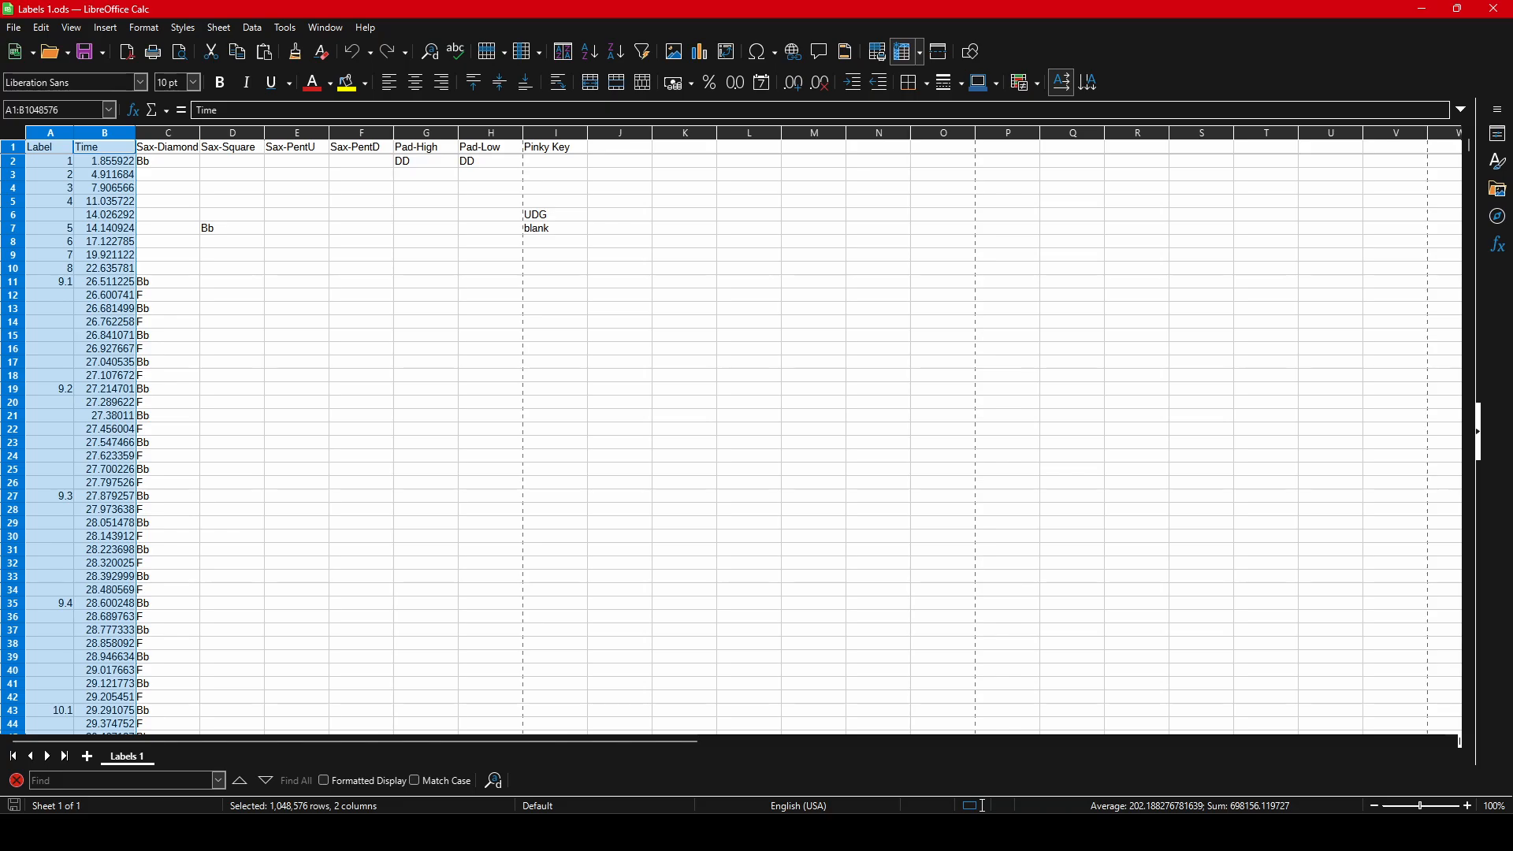
Switch to LibreOffice Calc and select the four saxophone columns, Sax-Diamond through Sax-PentD.
drag(168, 133, 361, 133)
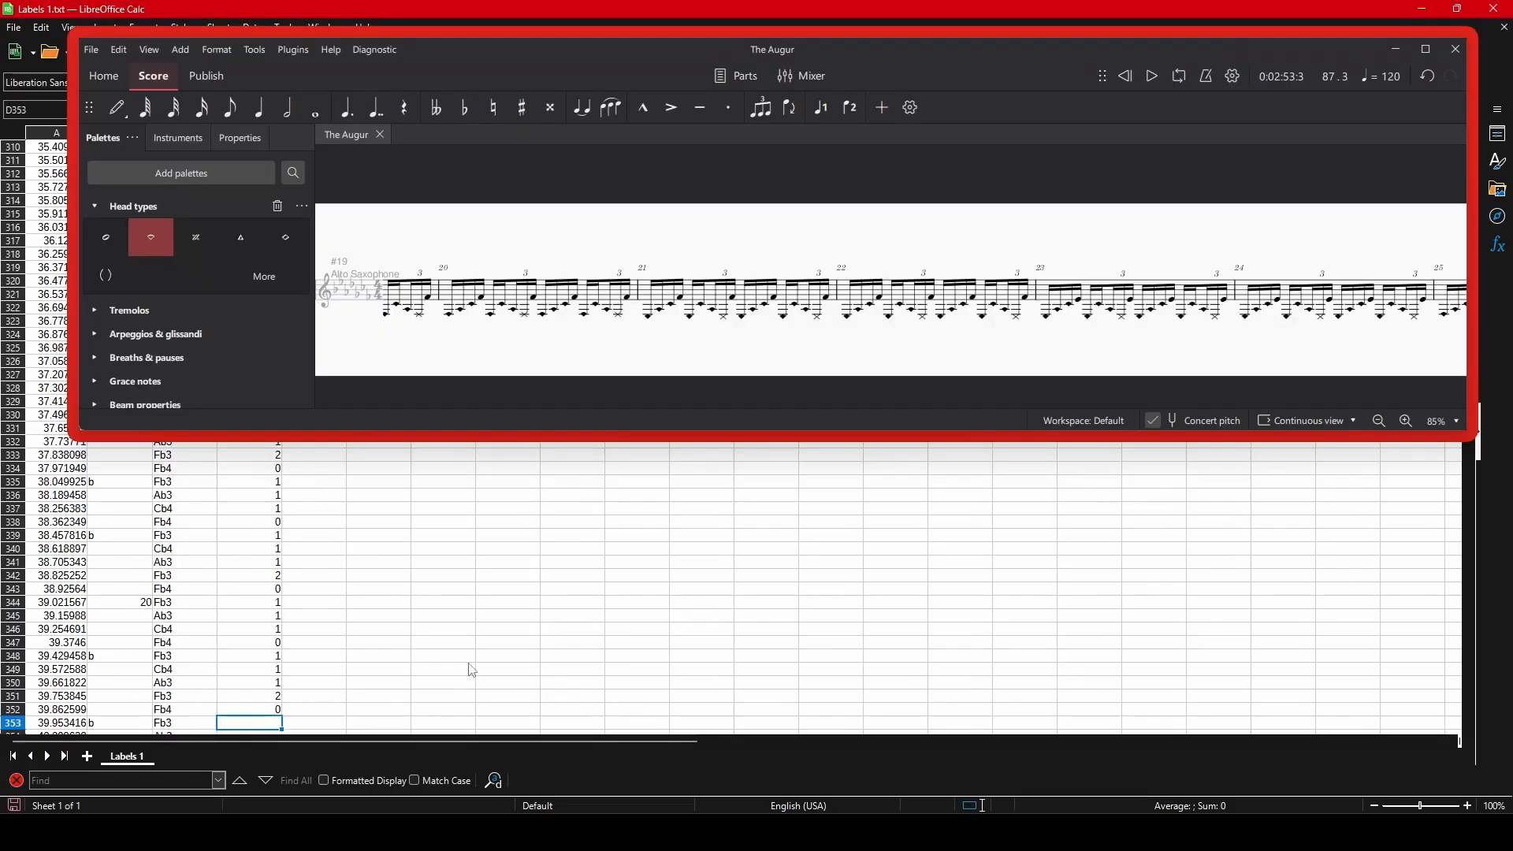
In Labels 1.txt in LibreOffice Calc, enter 1, 1, 1, 0, 1, 1, 0 in D353:D359.
key(Down)
key(Down)
key(Down)
key(Down)
key(Down)
key(Down)
key(Down)
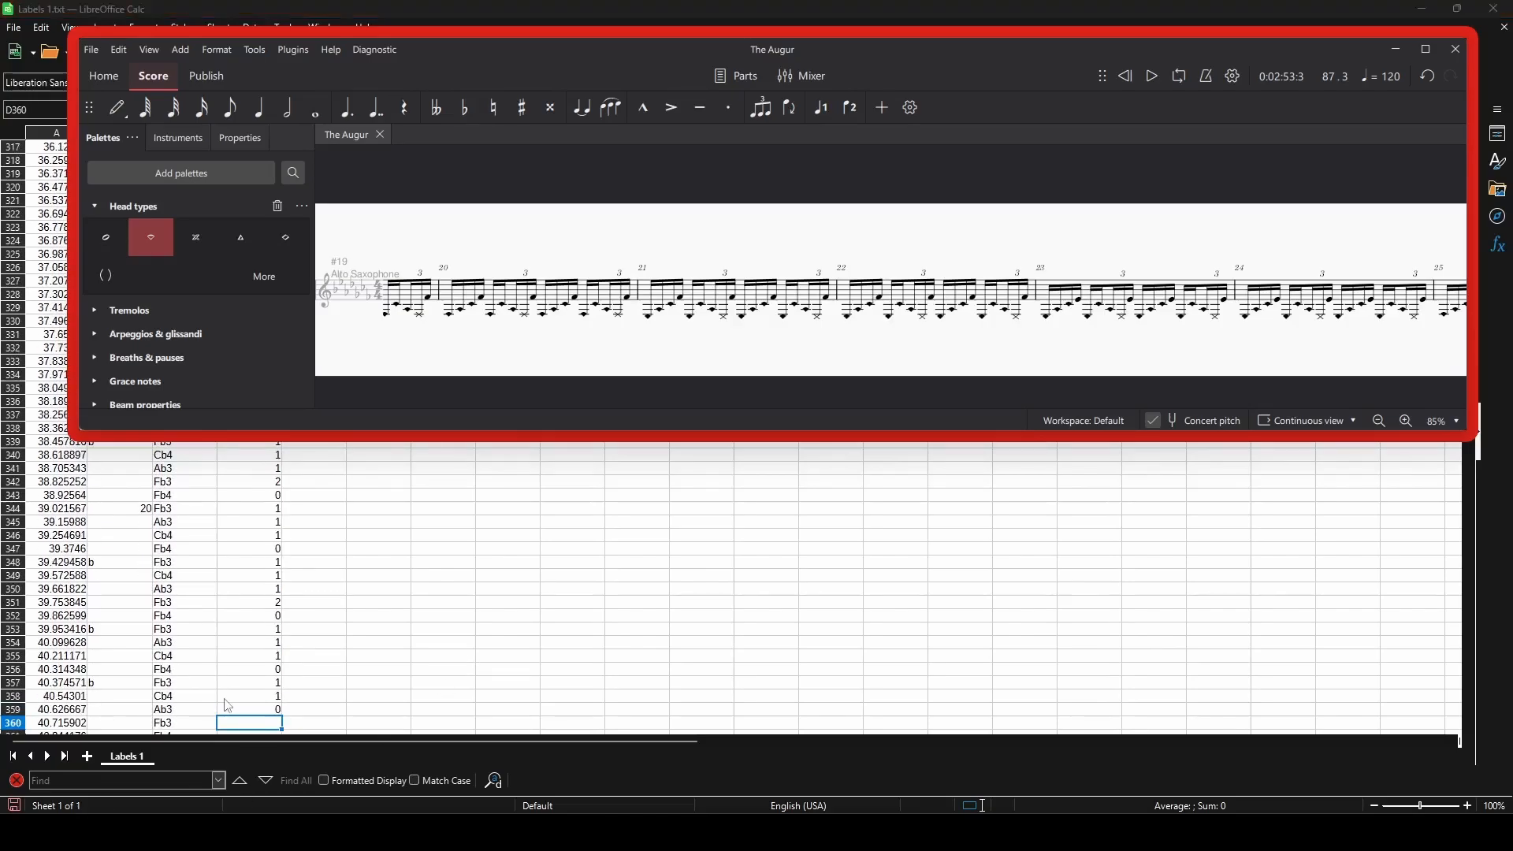
Correct D359 to 1, and enter 2 and 0 in D360:D361.
click(249, 710)
key(Down)
key(Down)
key(Down)
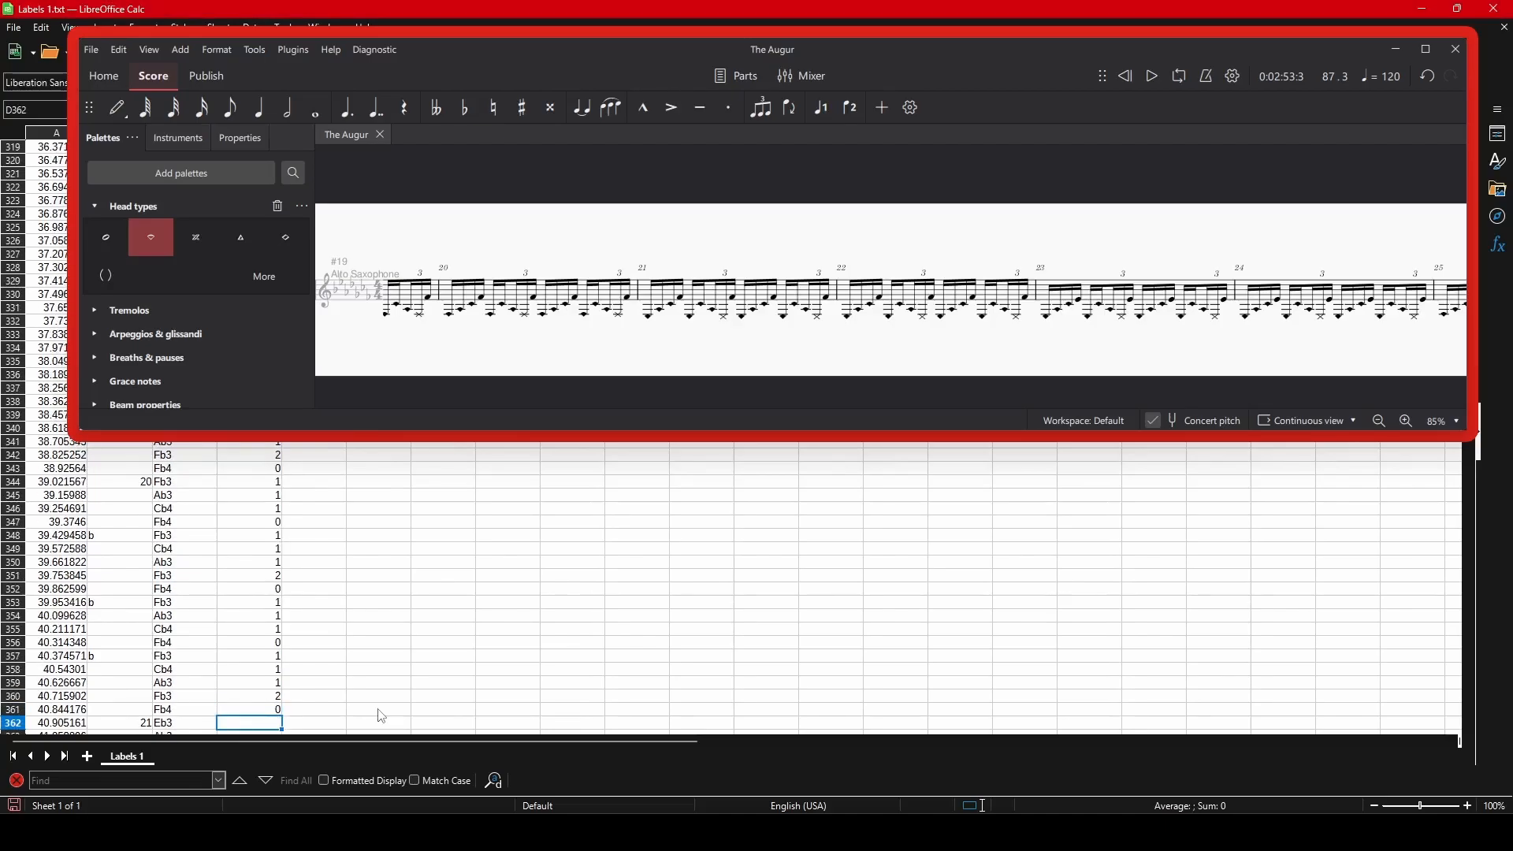
Enter 1, 1, 1, 0, 1, 1, 1, 2, 0, 1, 1, 1, 0 in D362:D374.
key(Down)
key(Down)
key(Down)
key(Down)
key(Down)
key(Down)
key(Down)
key(Down)
key(Down)
key(Down)
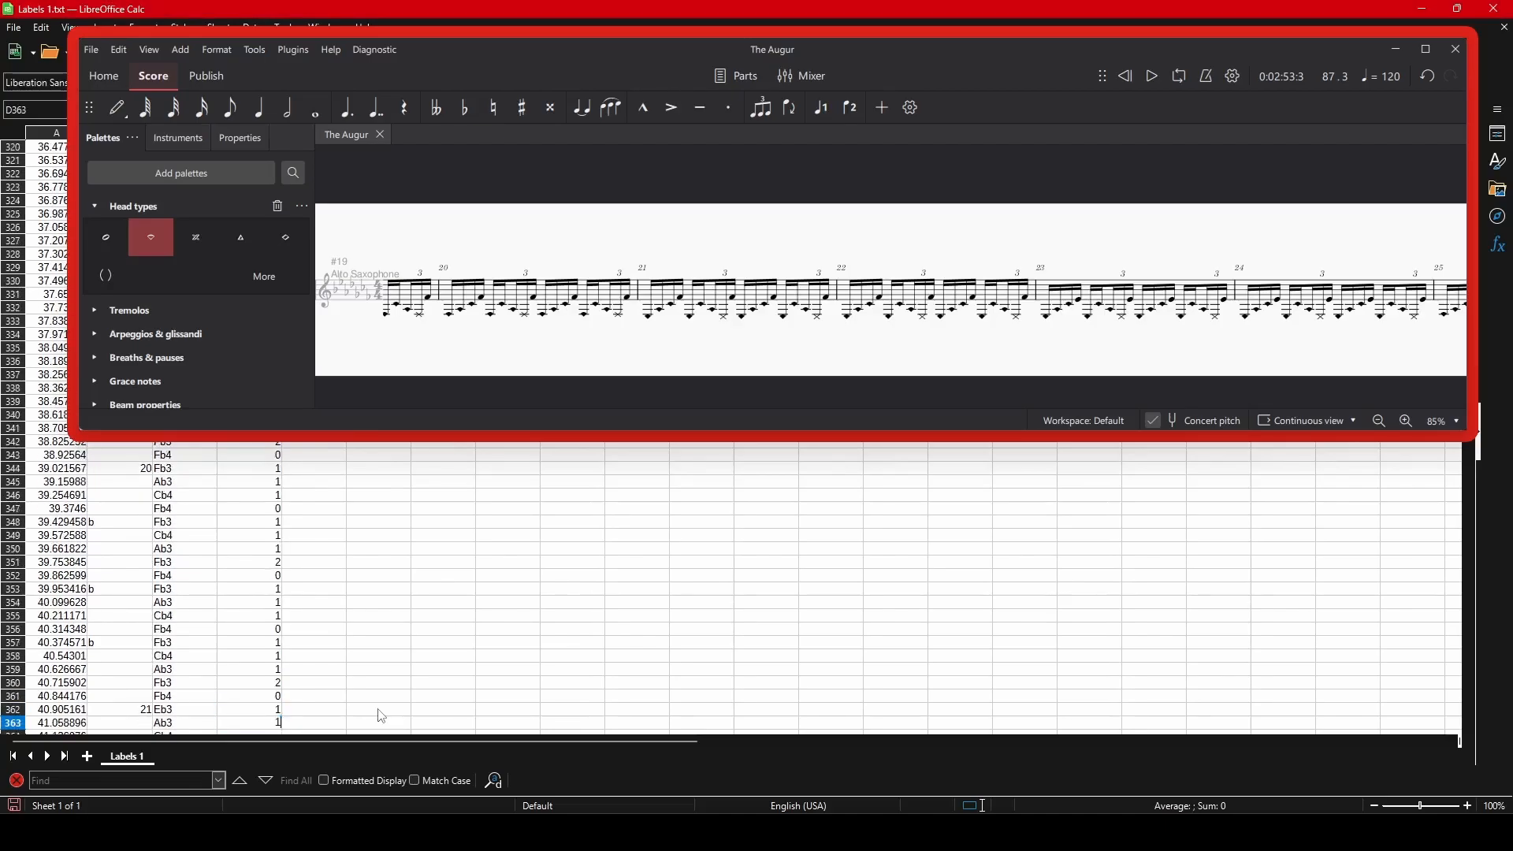
text(1 1 0 1 1 1 2 0 1 1)
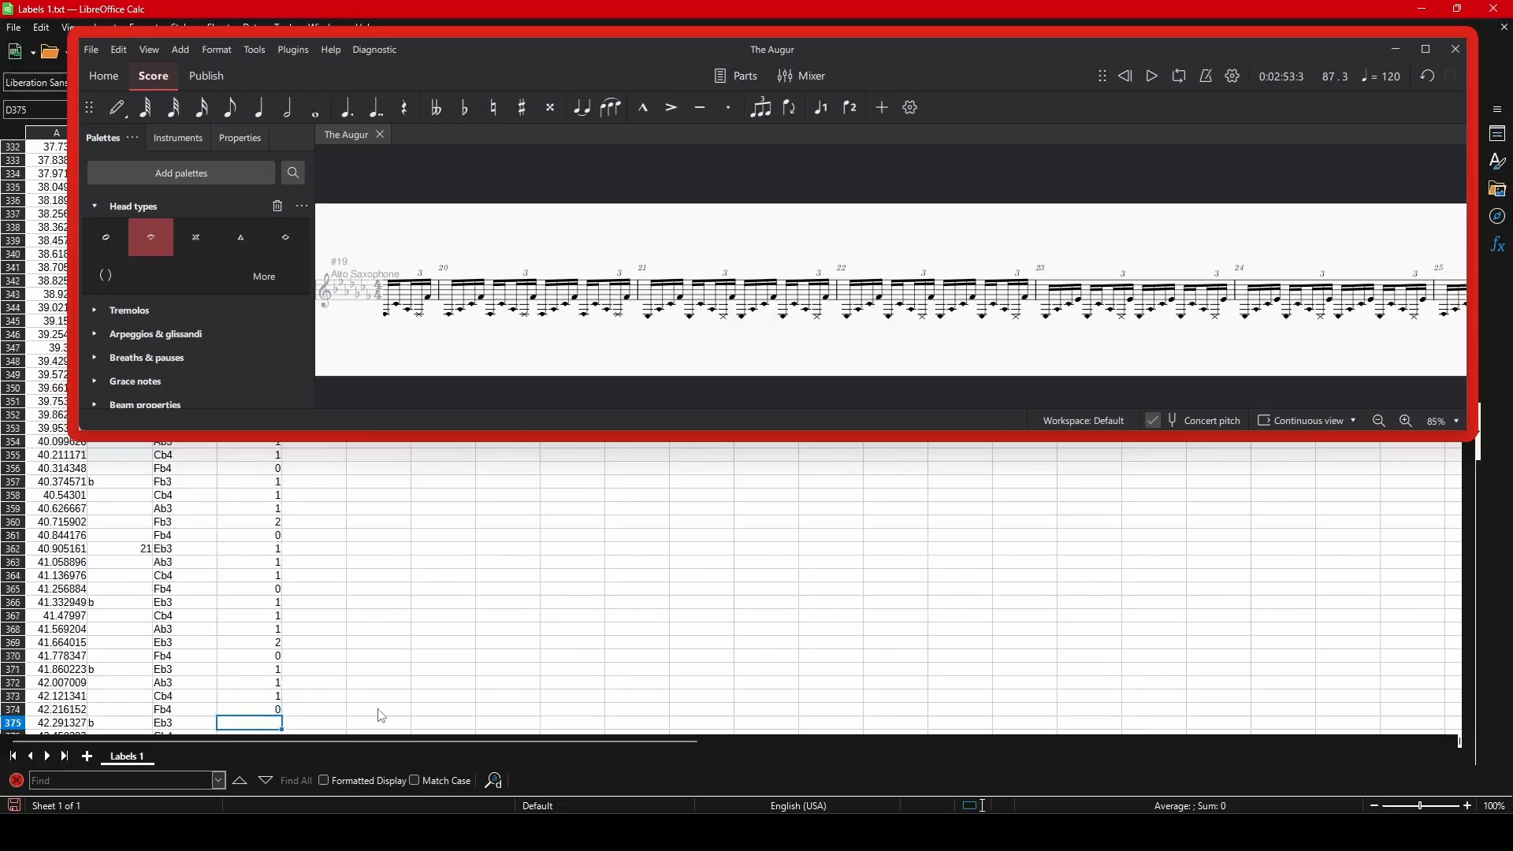
Fill D375:D391 with the repeating sequence 1, 1, 1, 2, 0, 1, 1, 1, 0.
key(Return)
text(1)
key(Return)
text(1)
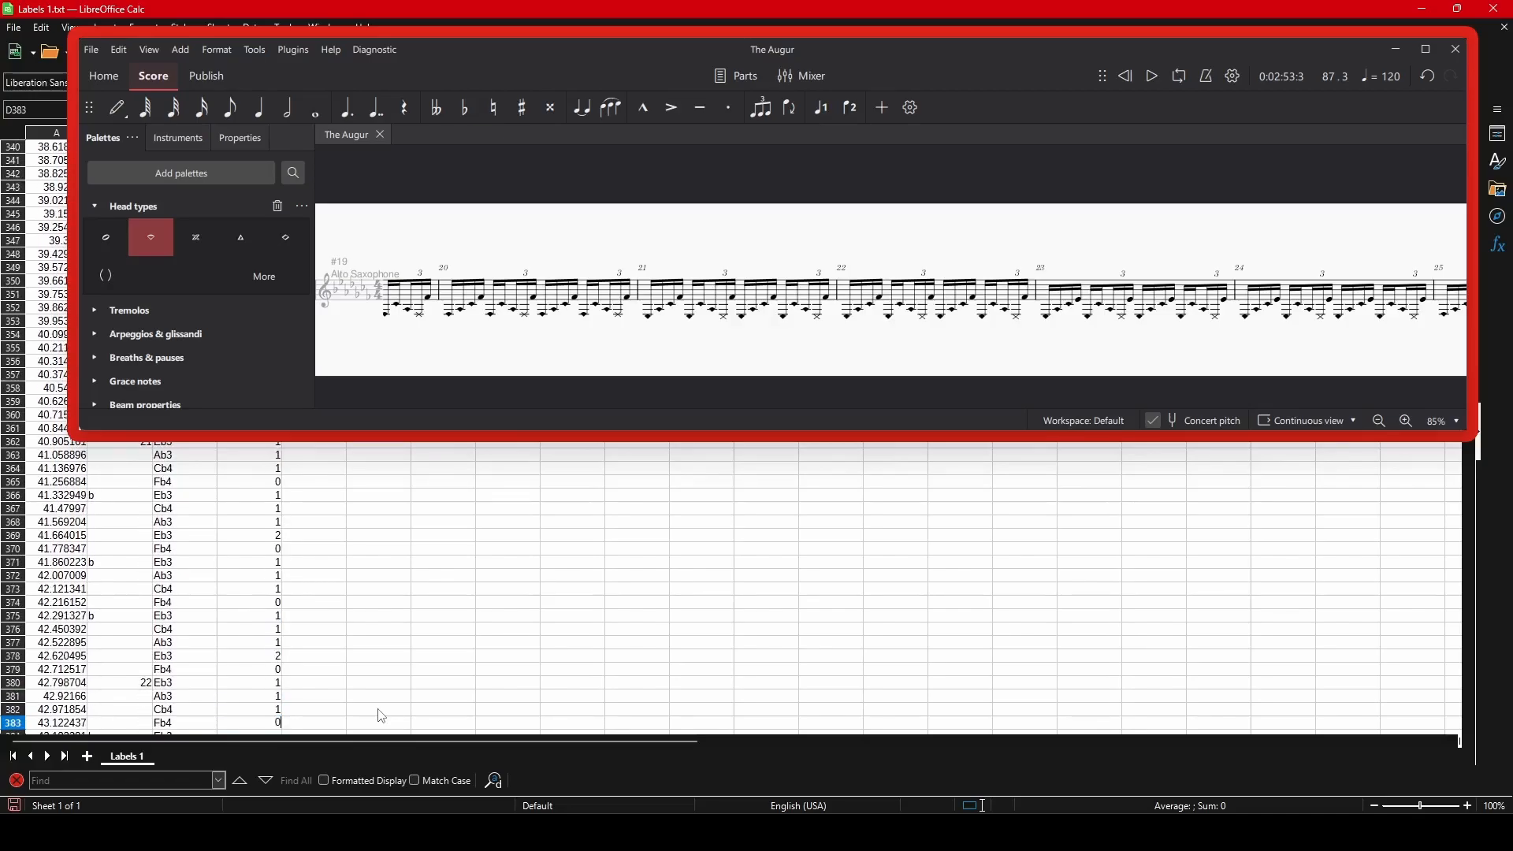
key(Return)
text(1 1 1 2 0 1 1 1)
key(Return)
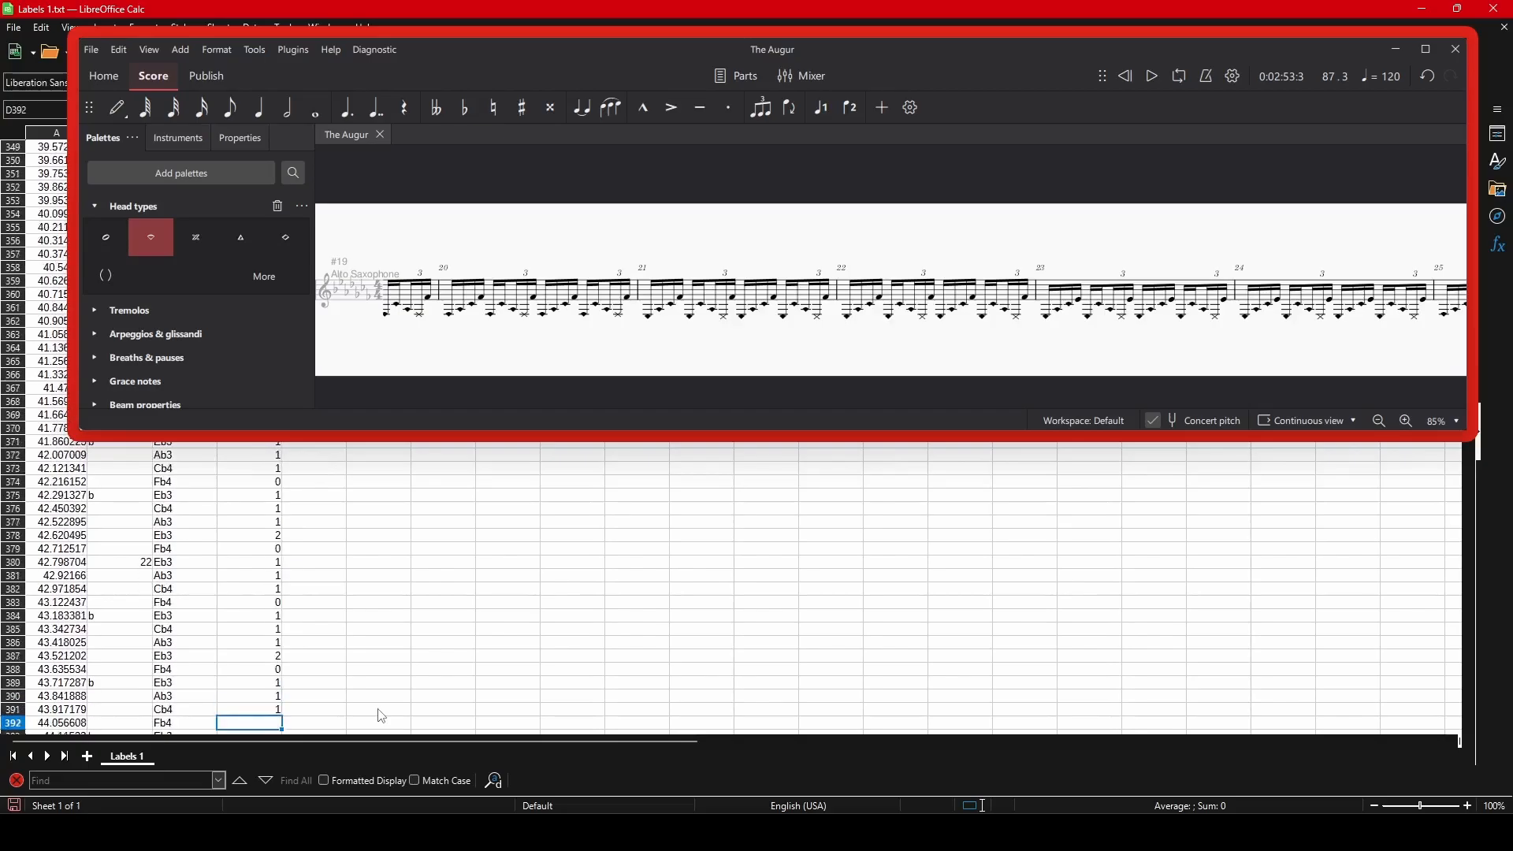
Enter 0, 1, 1, 1, 2, 0, 1, 1, 1, 0, 1 in D392:D402 and continue filling the column from D403.
text(0 1 1 1 2 0 1 1 1 0 1)
key(Return)
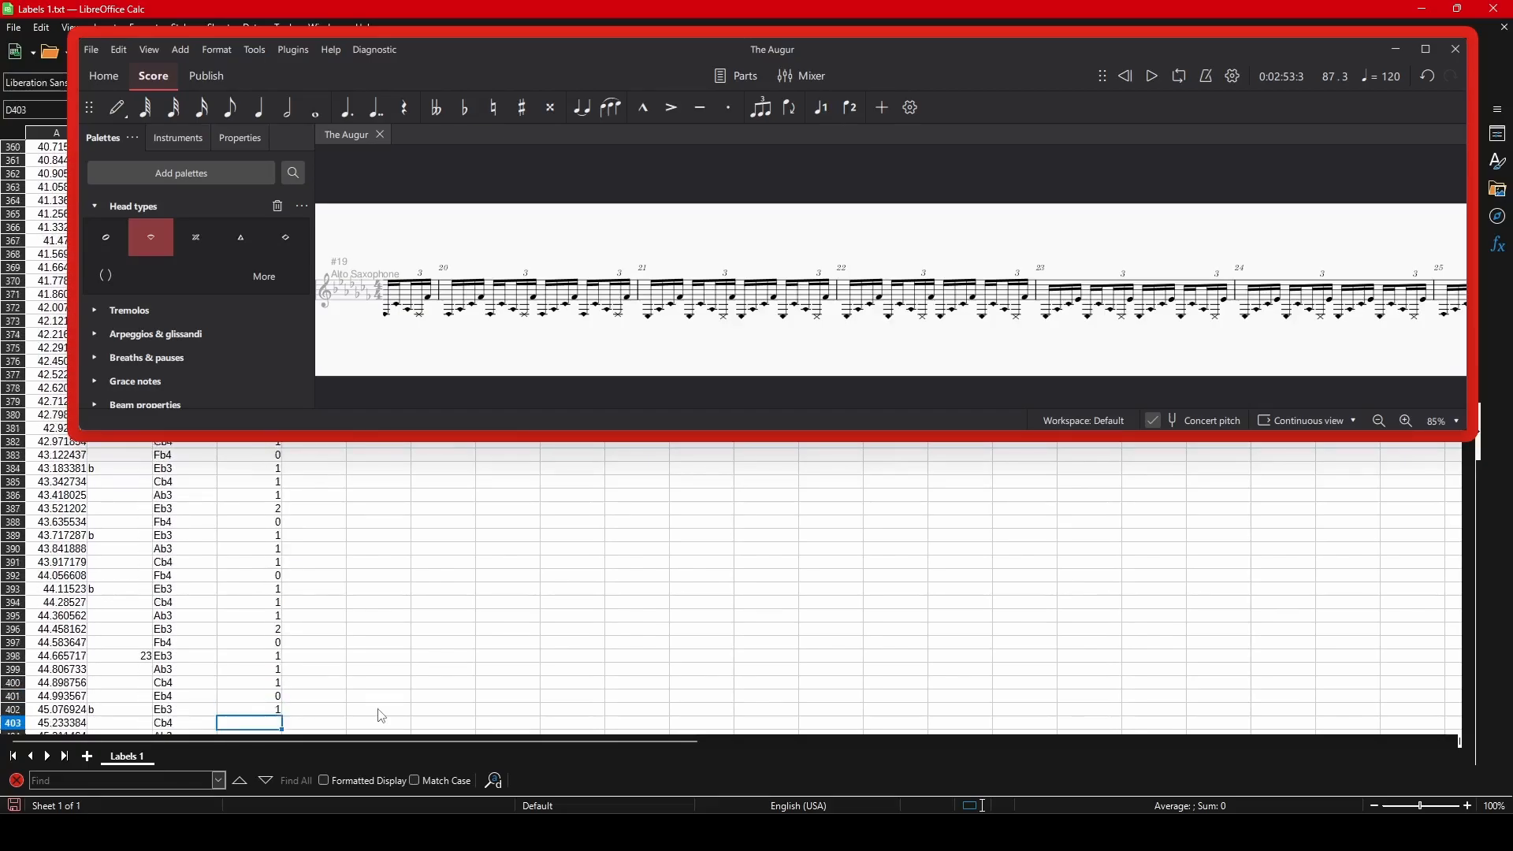
text(1 1 1 1 1 1)
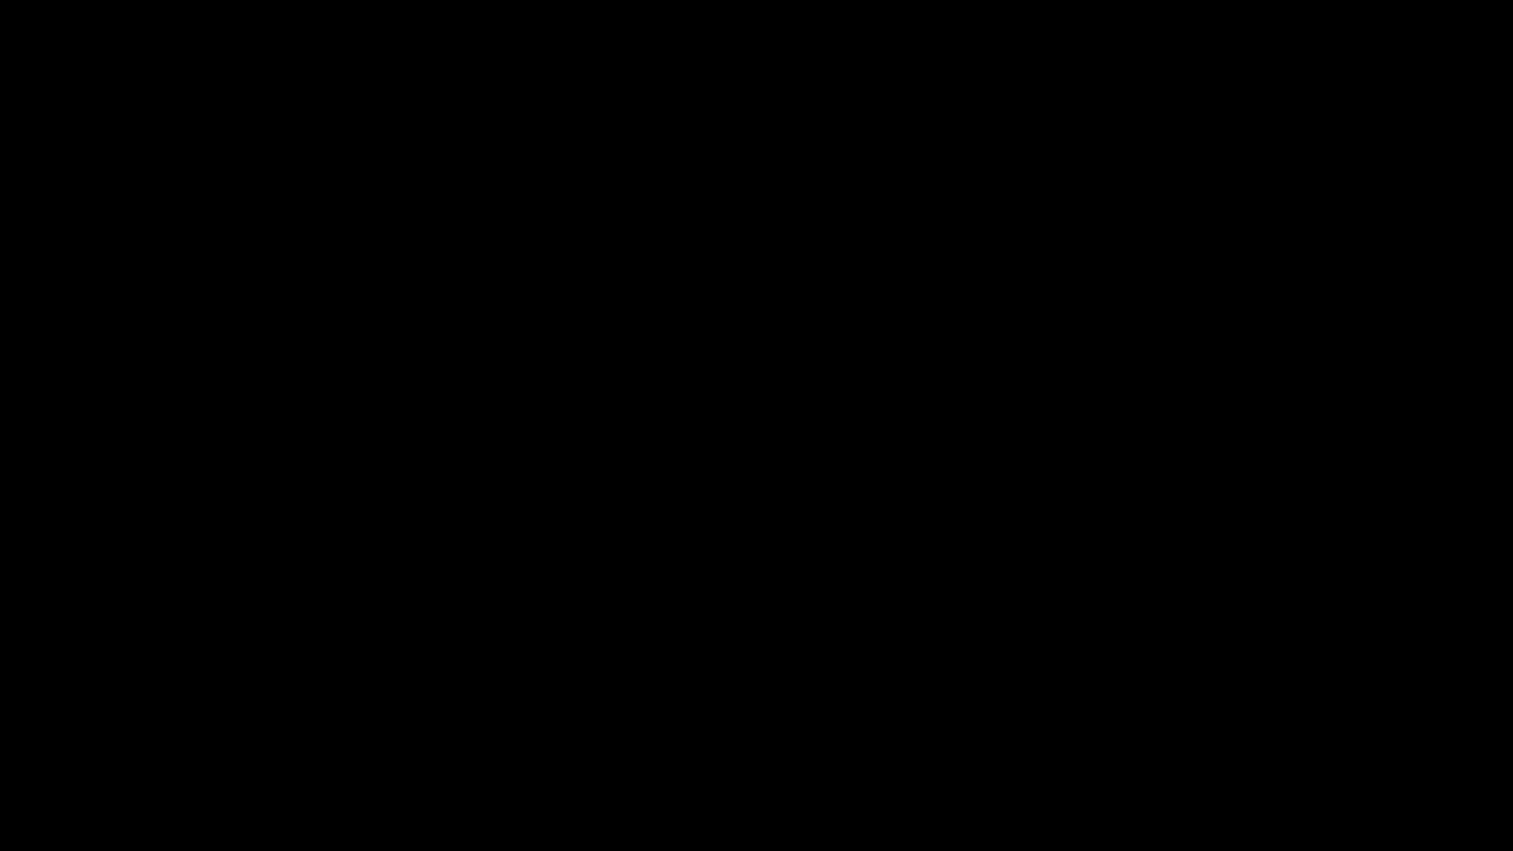